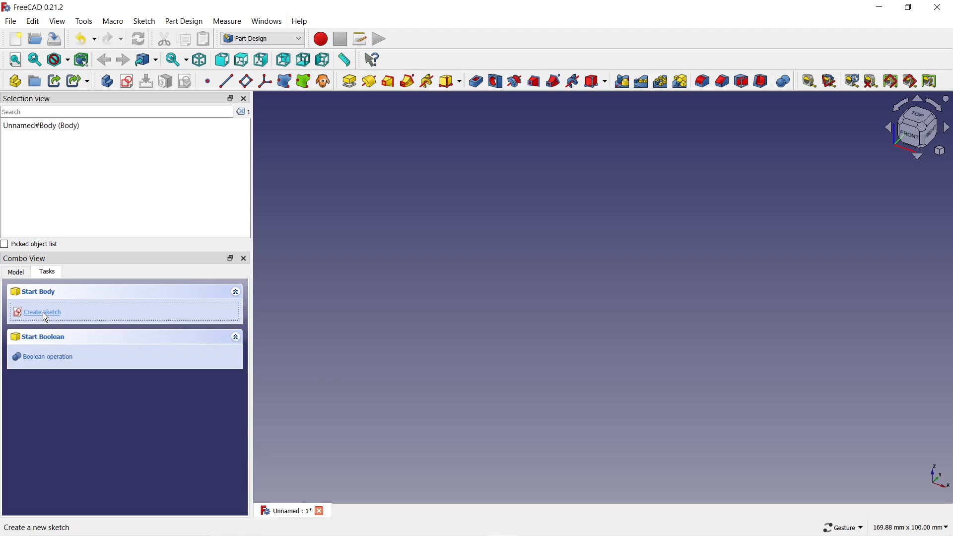
Step: Create a sketch on the XY plane and draw a centered rectangle from the origin
click(44, 313)
click(99, 299)
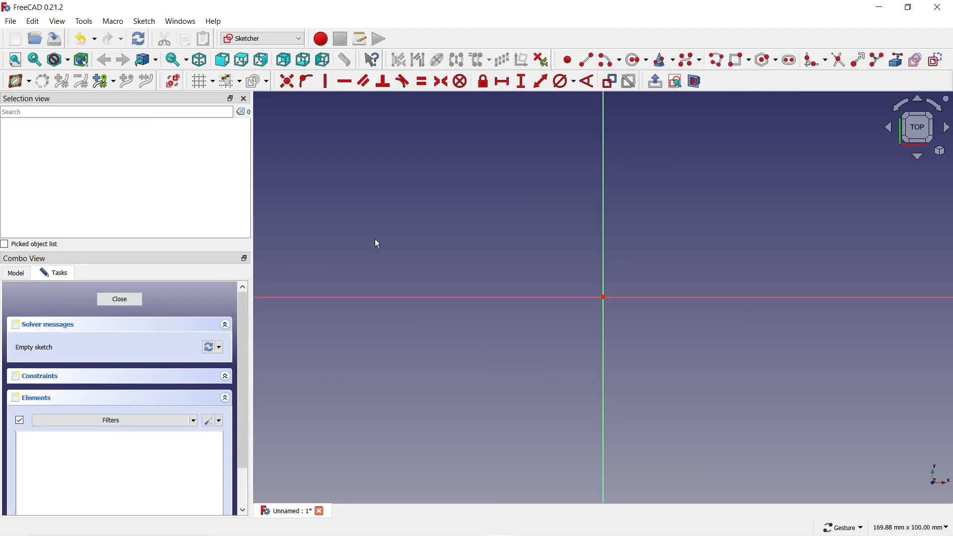
click(752, 62)
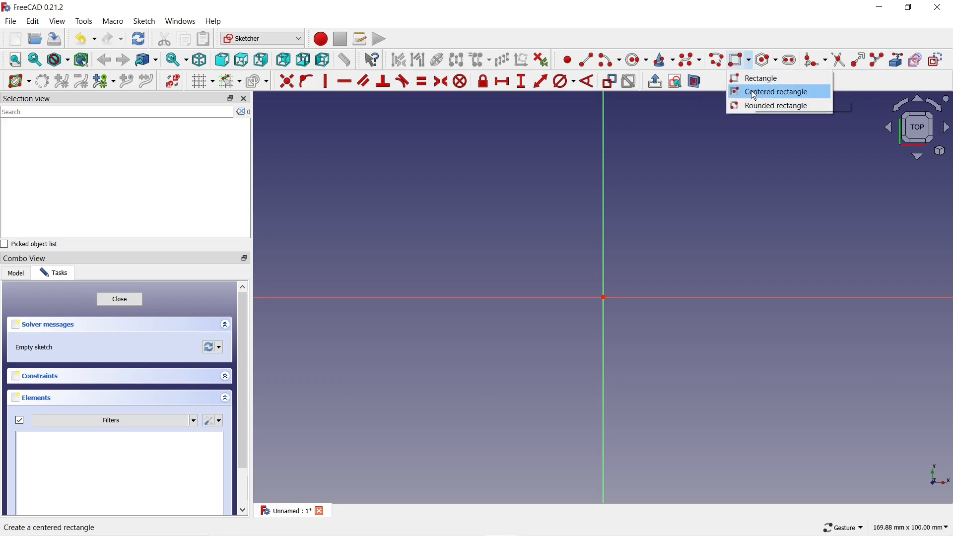
click(765, 91)
click(604, 298)
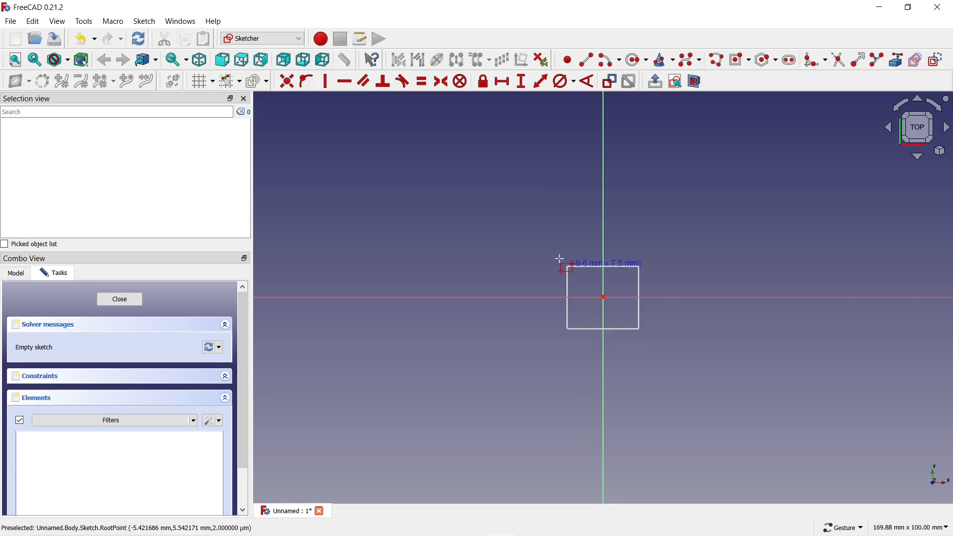
click(490, 203)
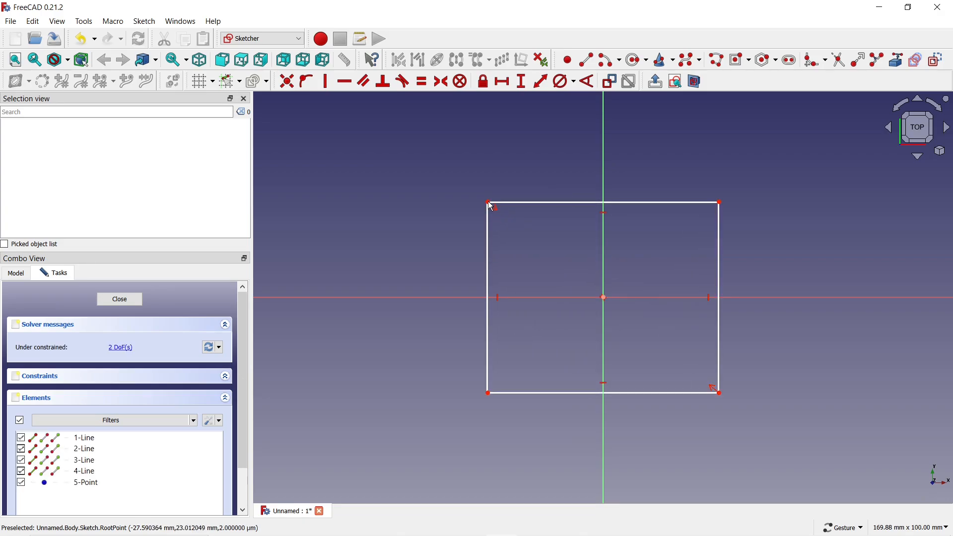
Step: Constrain the rectangle to a 50 mm square using a horizontal dimension and an equal constraint on adjacent sides, and close the sketch
click(502, 83)
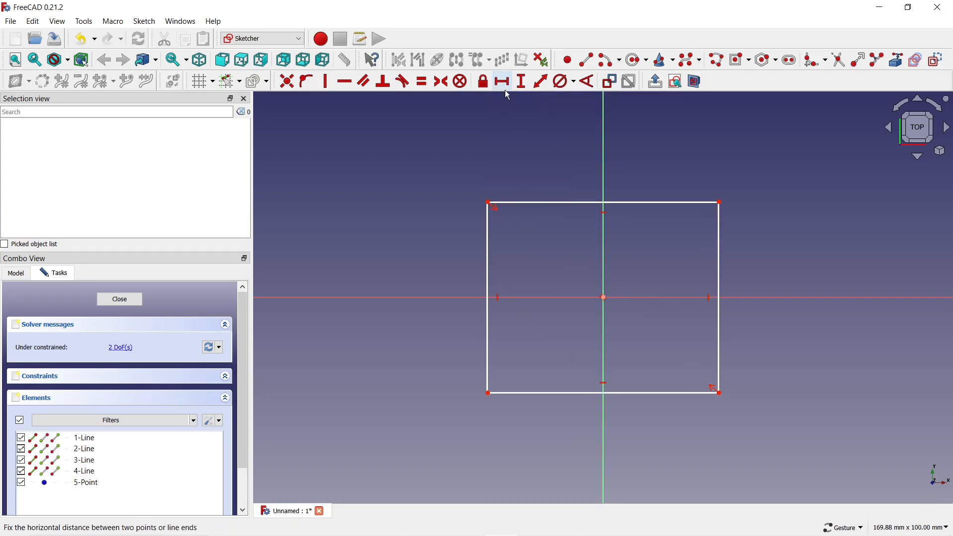
click(542, 202)
text(50)
key(Return)
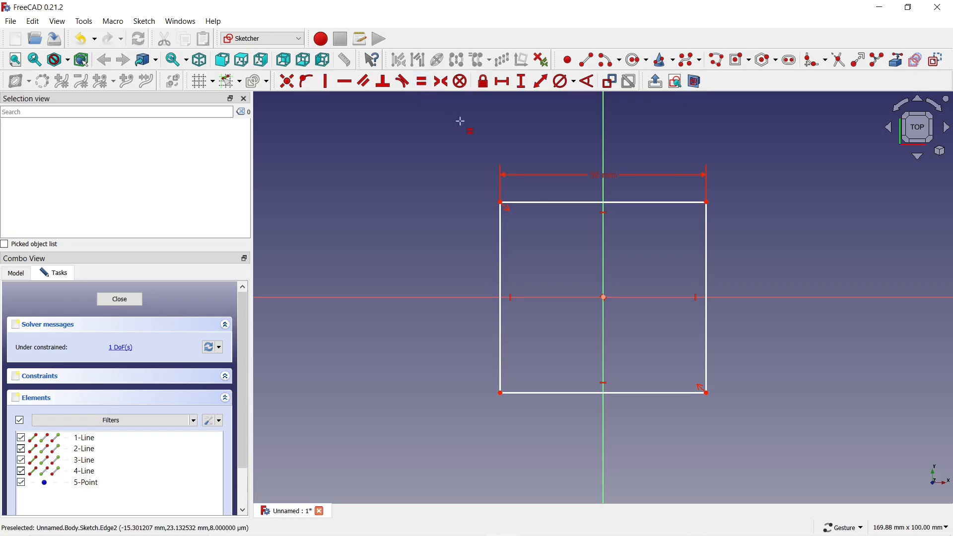
click(516, 203)
click(503, 237)
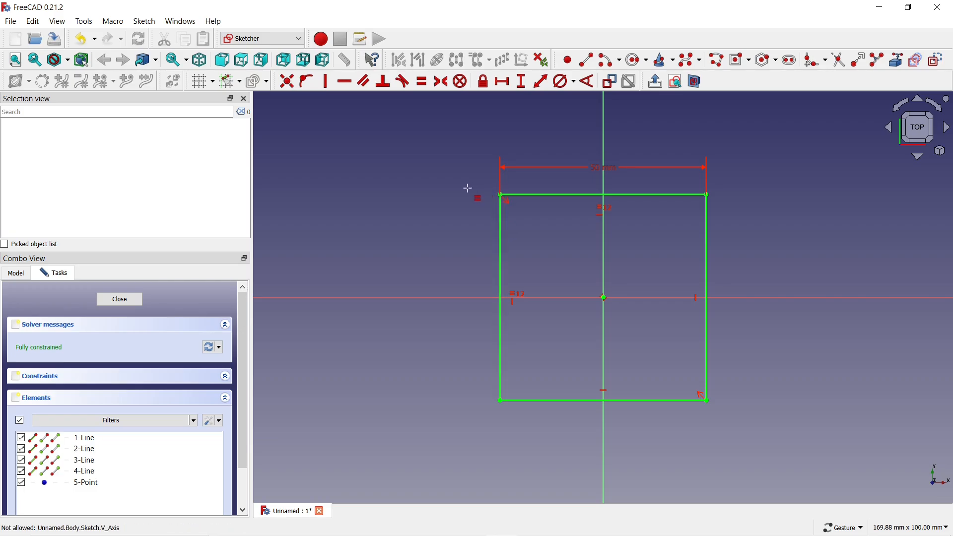
click(122, 300)
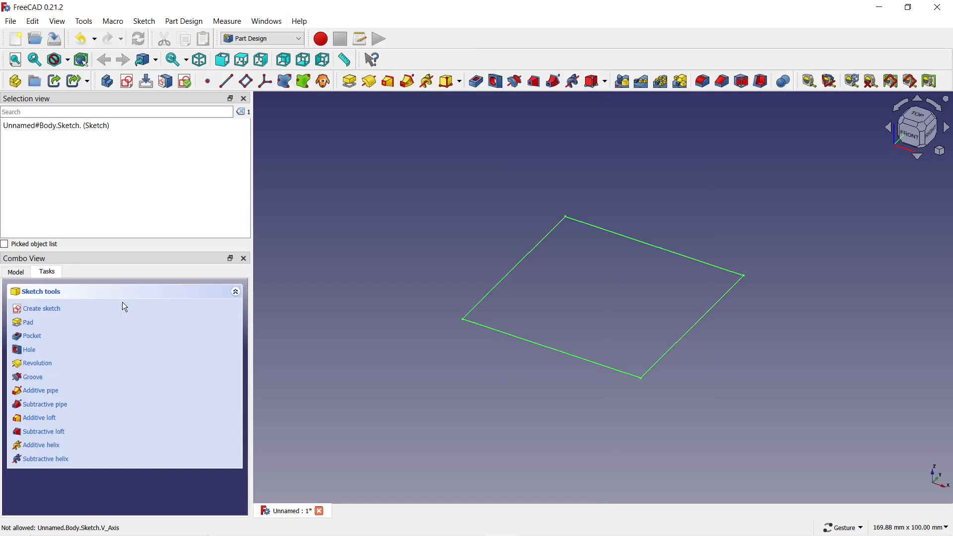
Step: Pad the square sketch to a length of 7 mm, symmetric to the plane
click(350, 82)
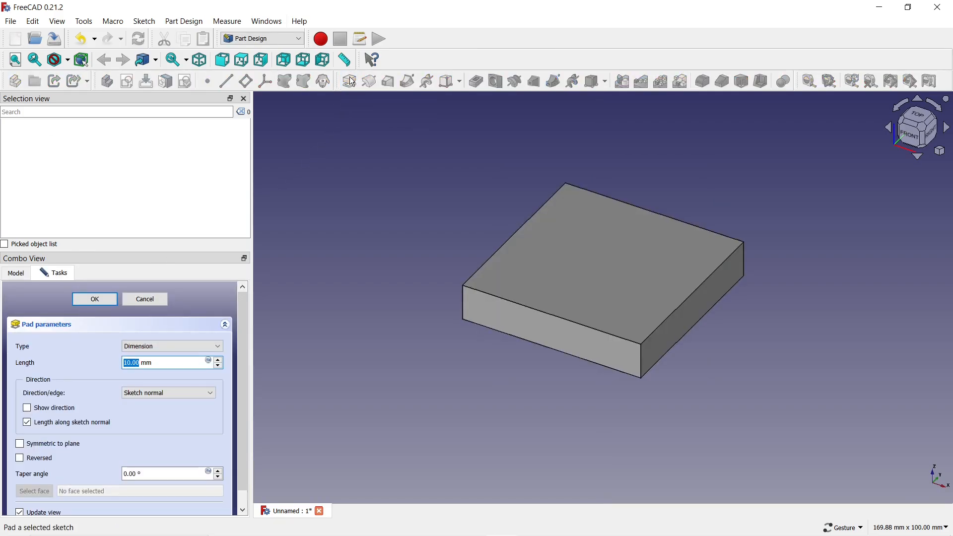
click(218, 366)
click(219, 366)
click(218, 366)
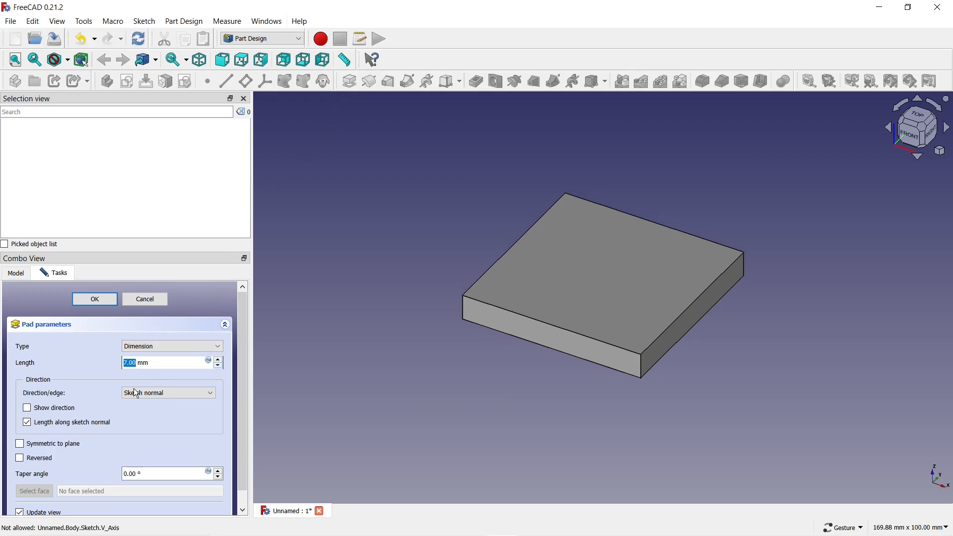
click(22, 446)
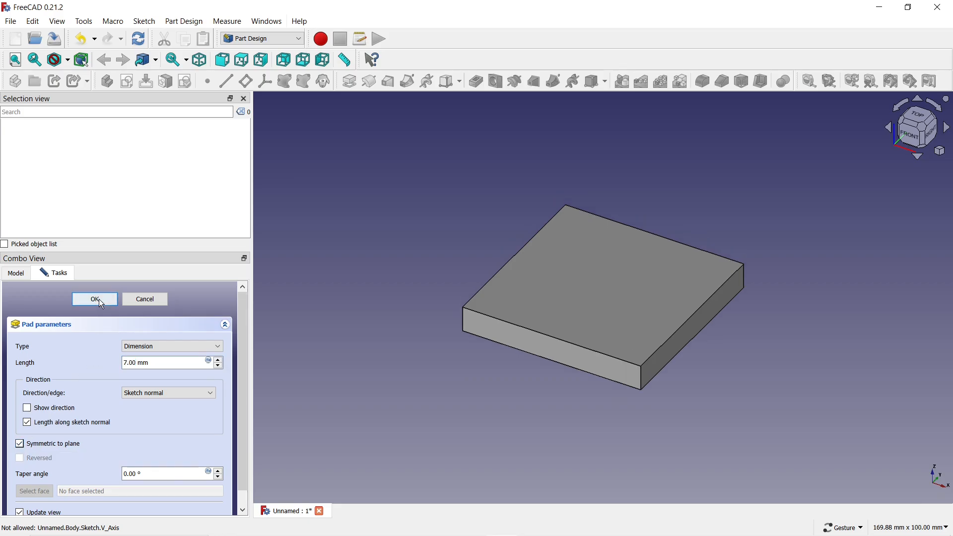
click(94, 299)
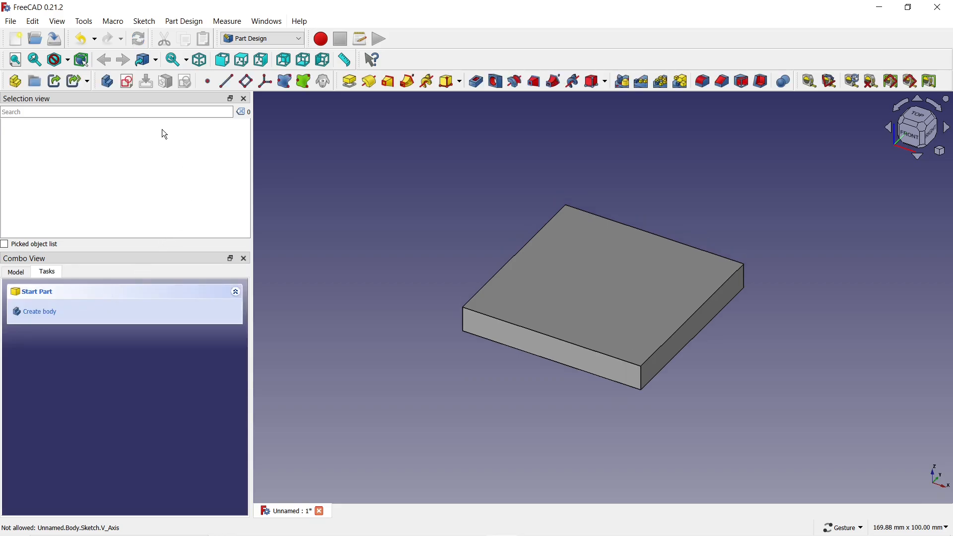
Step: Start a new sketch on the XY plane and switch on the section view
click(127, 82)
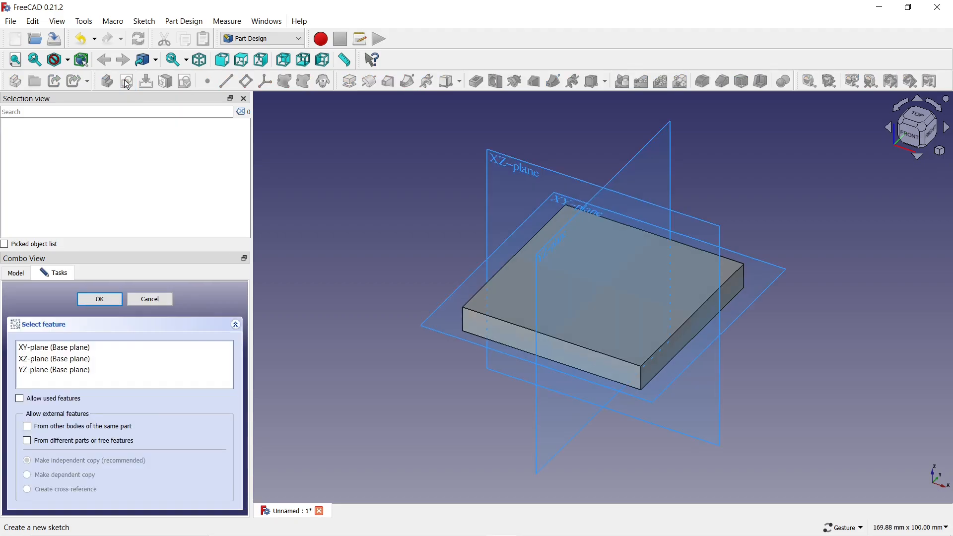
click(423, 324)
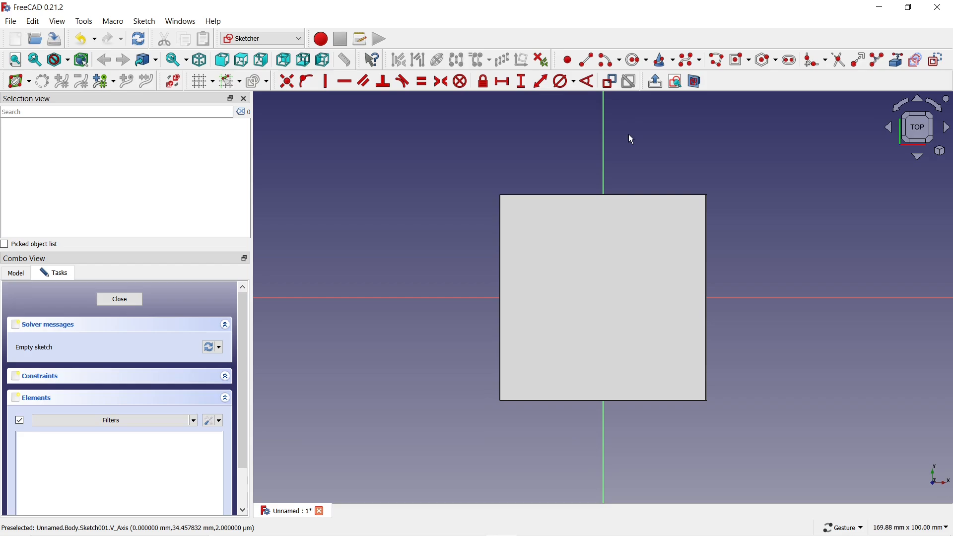
click(697, 82)
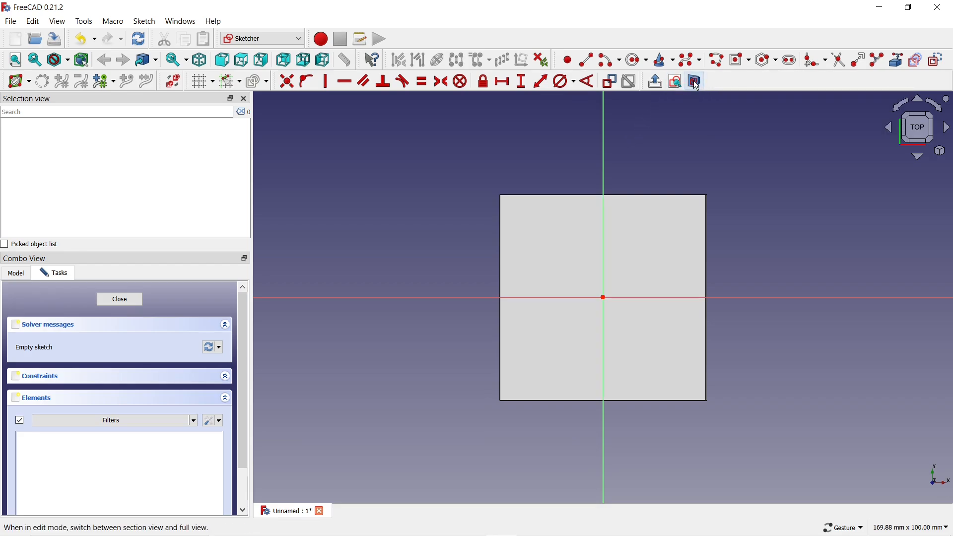
Step: Begin a serpentine polyline with a vertical line from below the plate's lower-left edge, a tangent arc over its upper end and a shorter line down
click(720, 63)
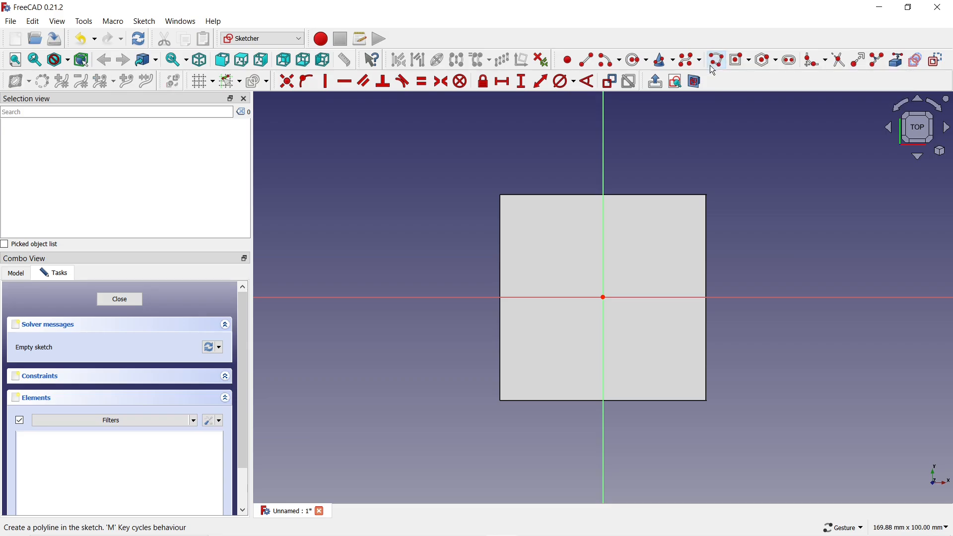
click(521, 429)
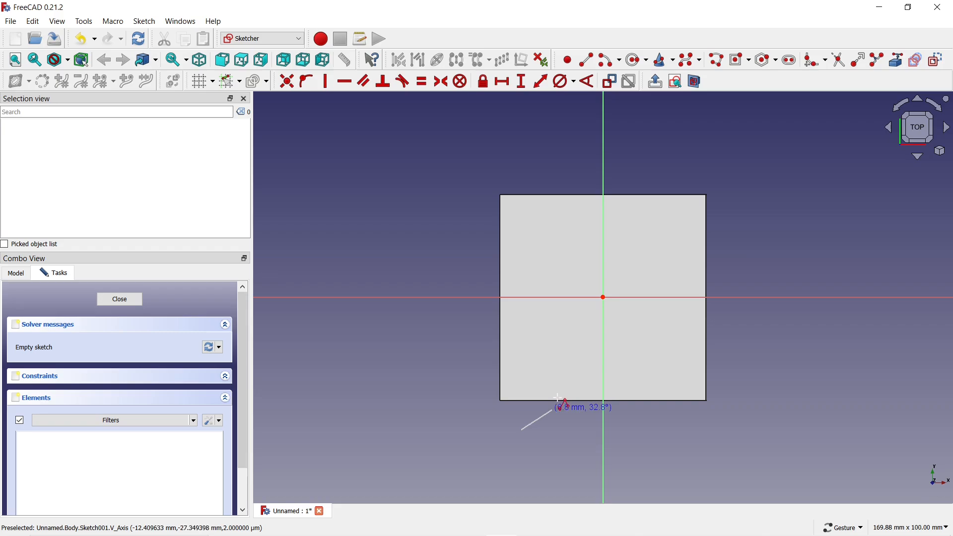
click(522, 239)
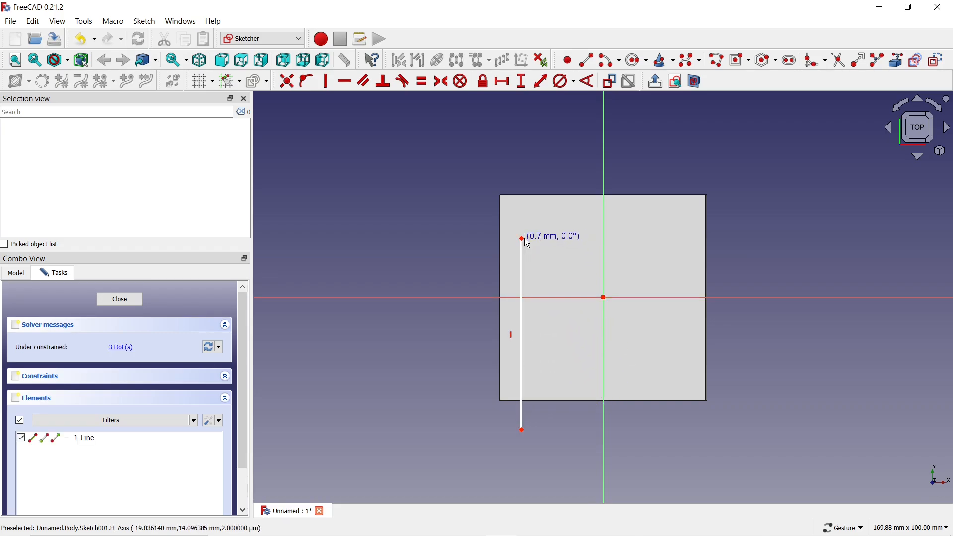
key(m)
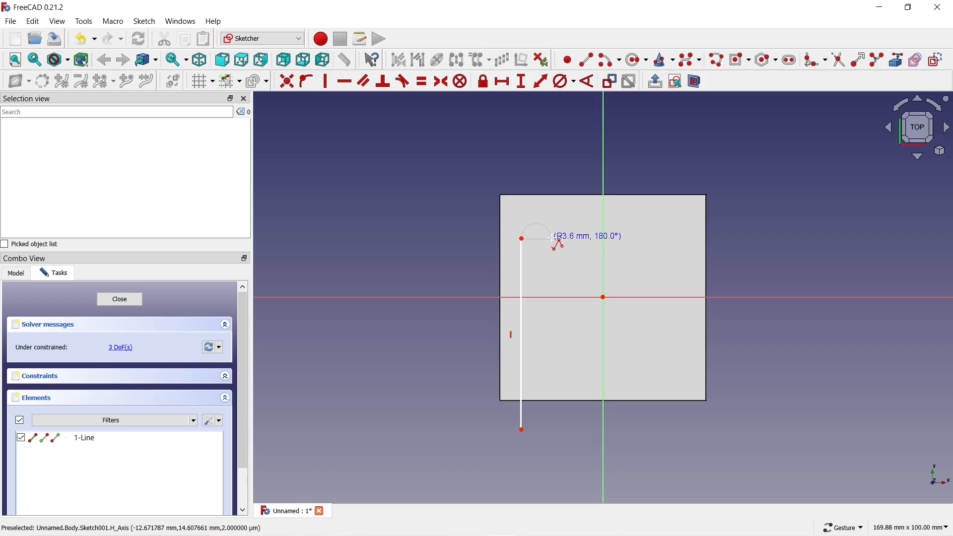
click(555, 239)
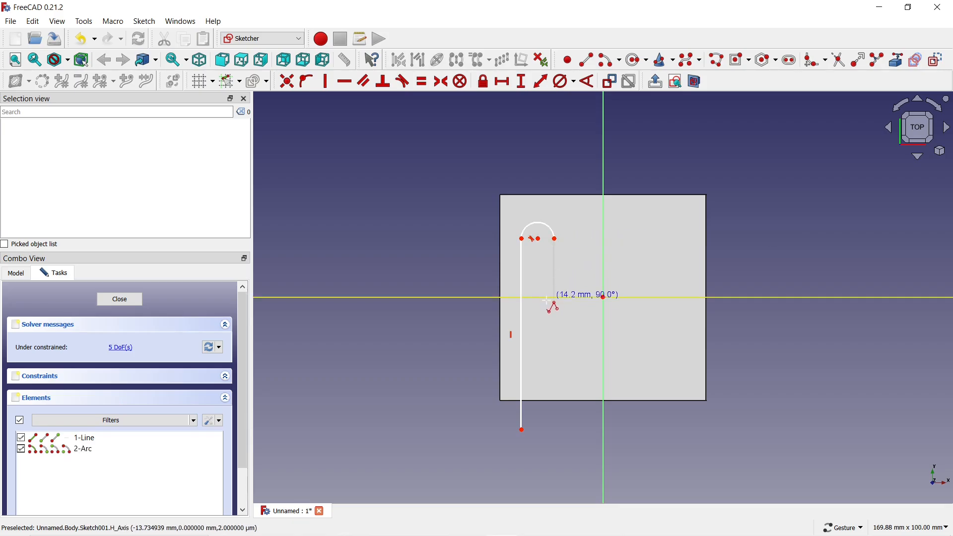
click(555, 328)
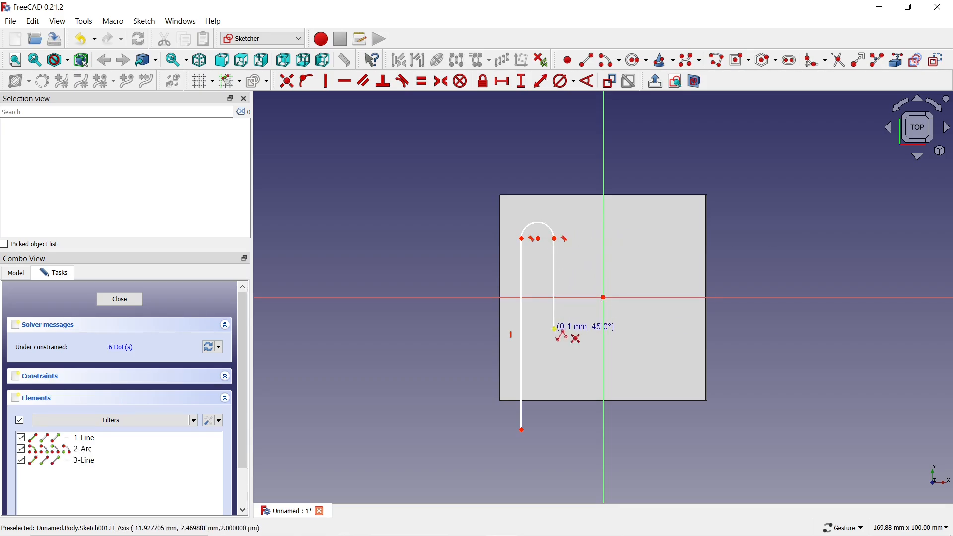
Step: Continue the polyline with a lower arc of about 3.9 mm radius, a line up, an upper arc of about 4.4 mm radius and a line down
key(m)
key(m)
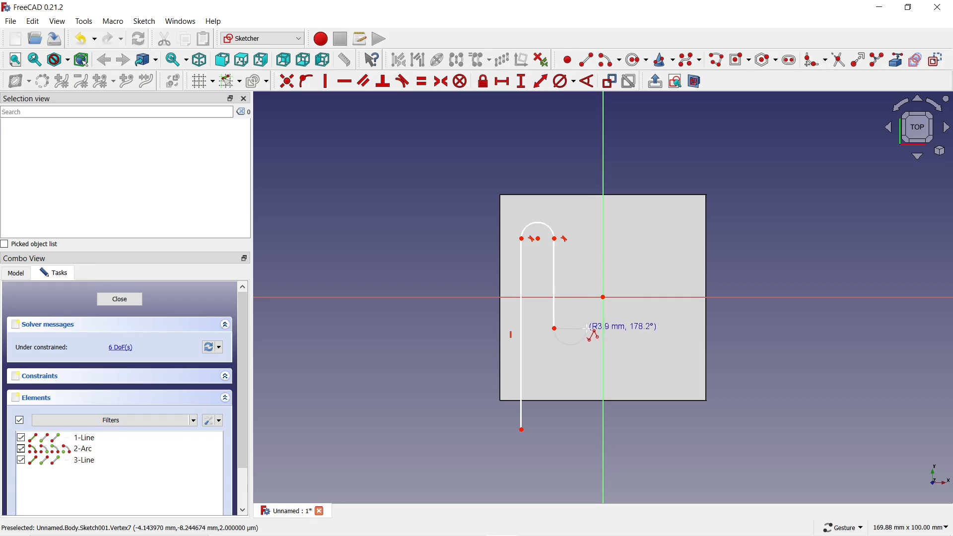
click(589, 329)
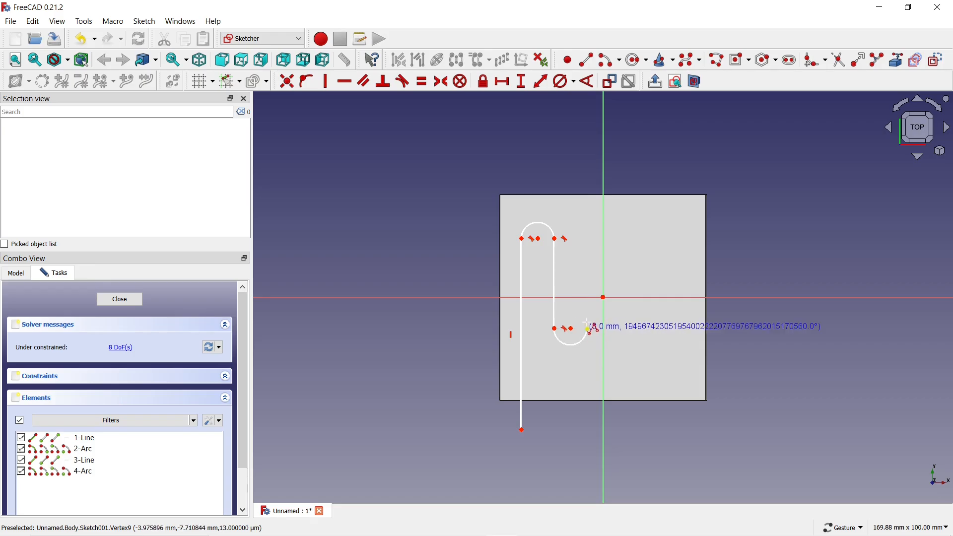
click(590, 239)
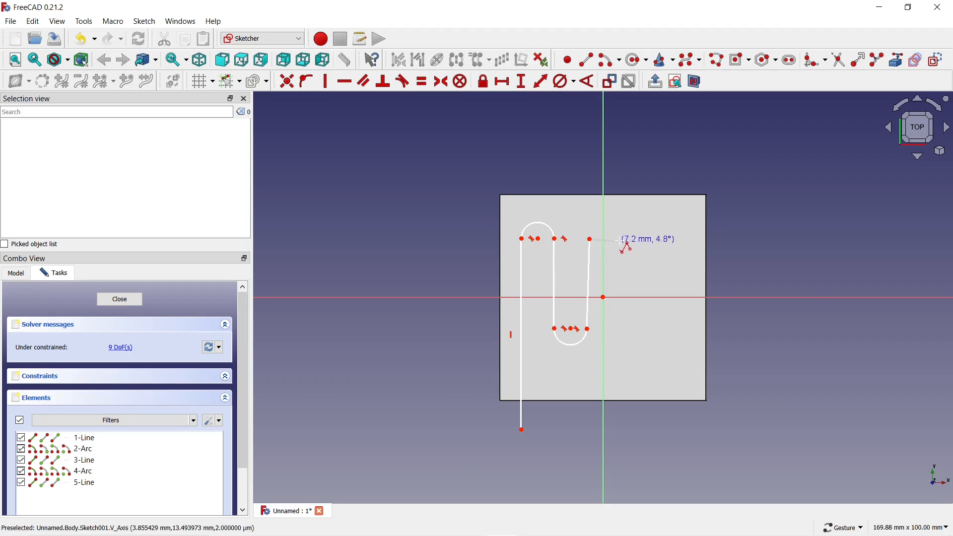
key(m)
key(m)
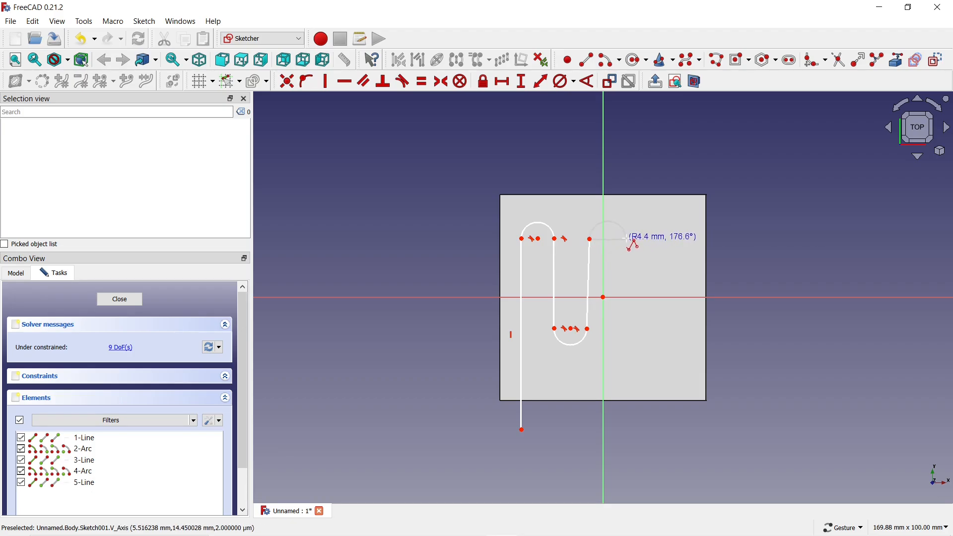
click(628, 239)
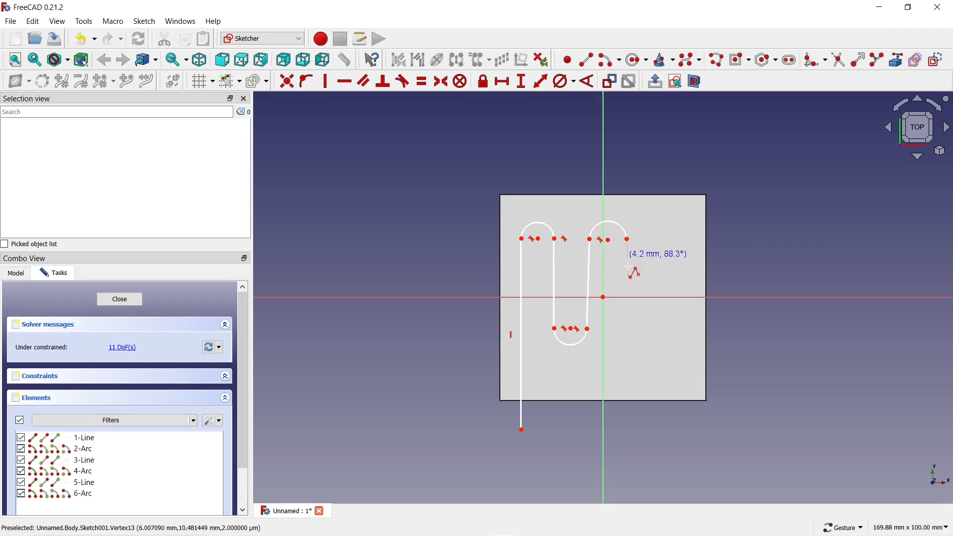
click(629, 326)
Step: Complete the polyline with a lower arc of about 3.6 mm radius, a line up, an upper arc and a line down past the plate's lower edge
key(m)
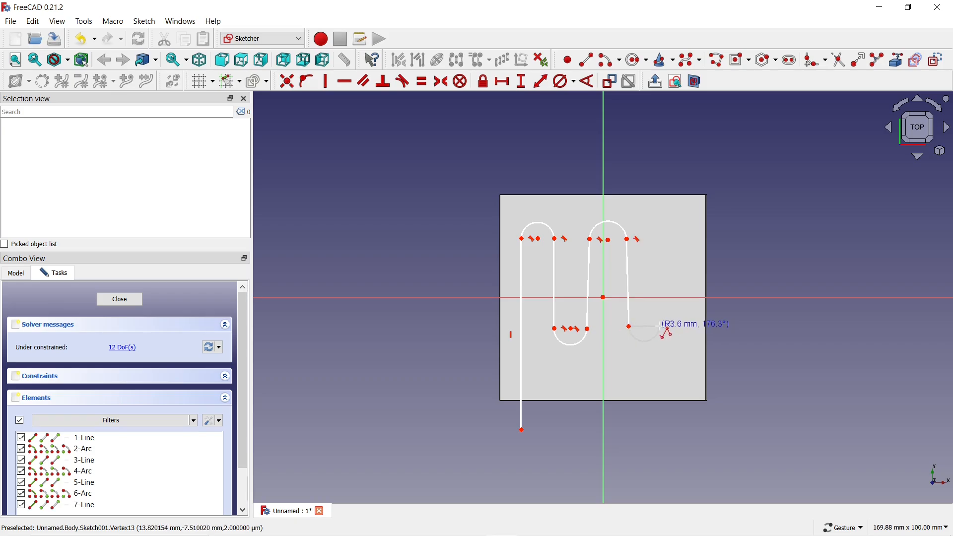
click(660, 327)
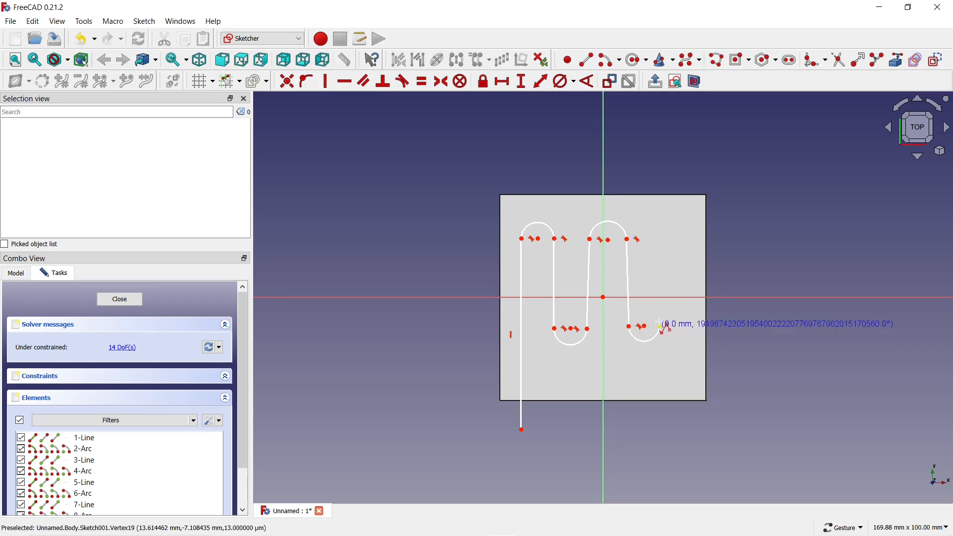
click(663, 240)
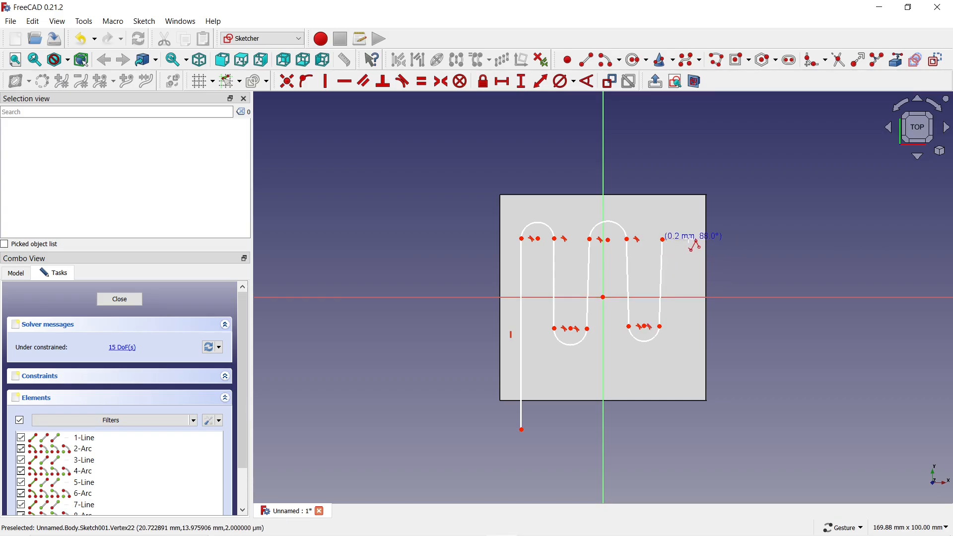
key(m)
key(m)
key(m)
click(691, 240)
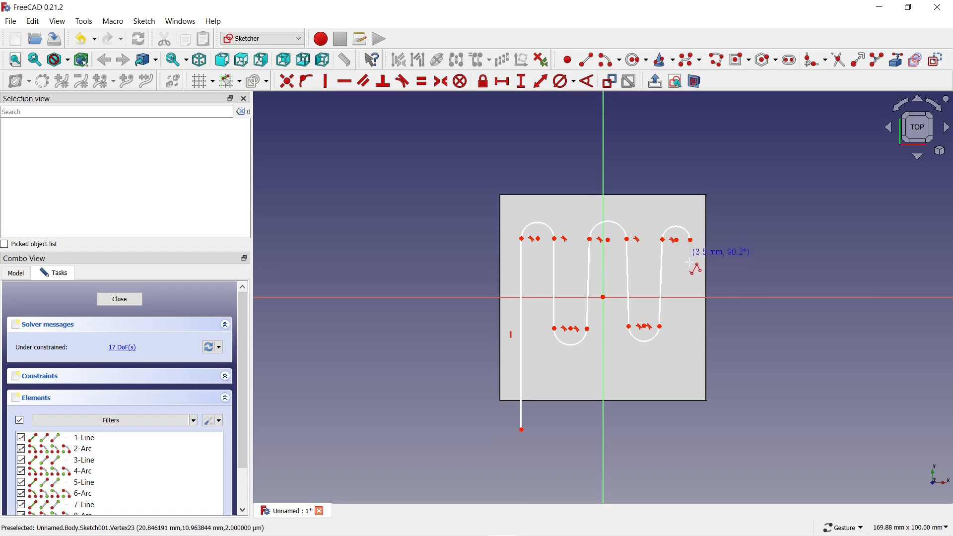
click(690, 429)
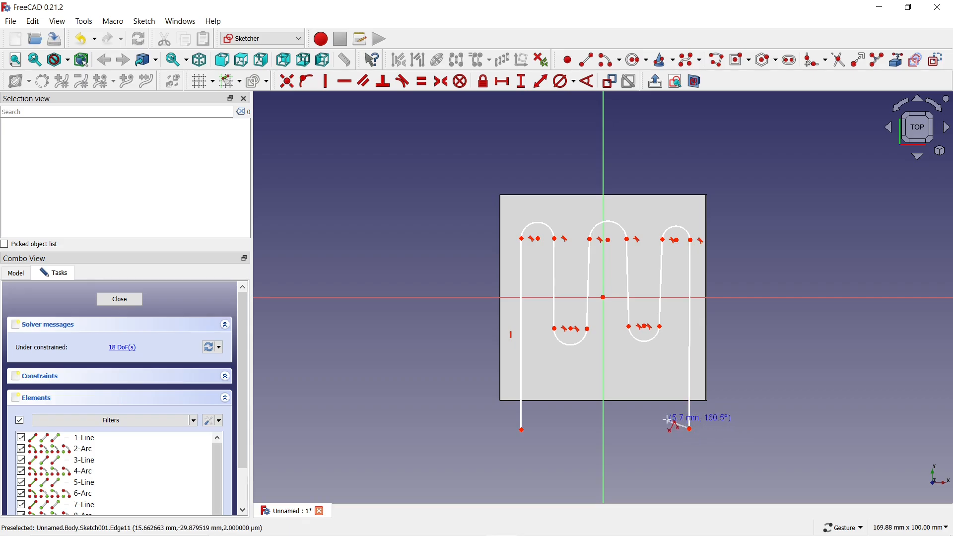
right_click(667, 419)
right_click(648, 402)
Step: Constrain the five remaining straight lines of the serpentine path to be vertical
click(689, 268)
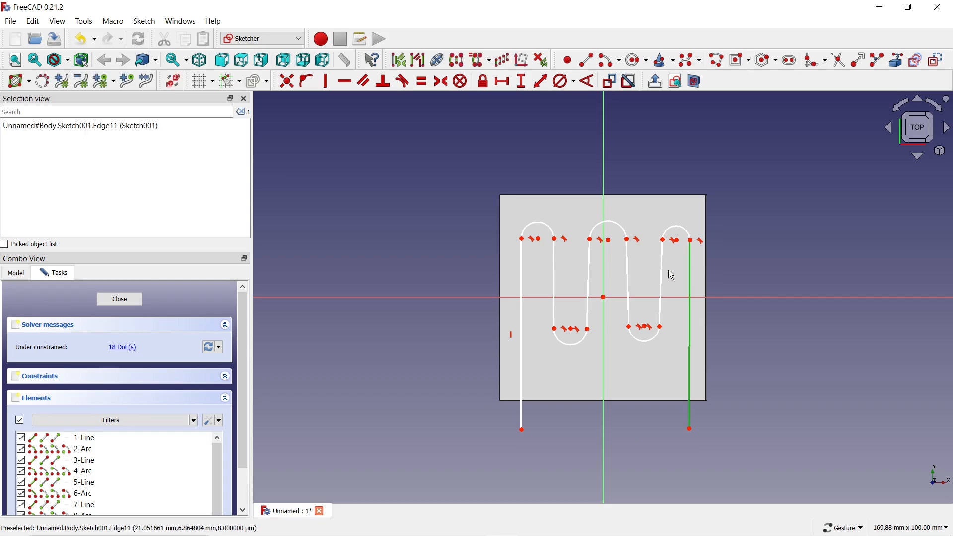
click(663, 271)
click(627, 276)
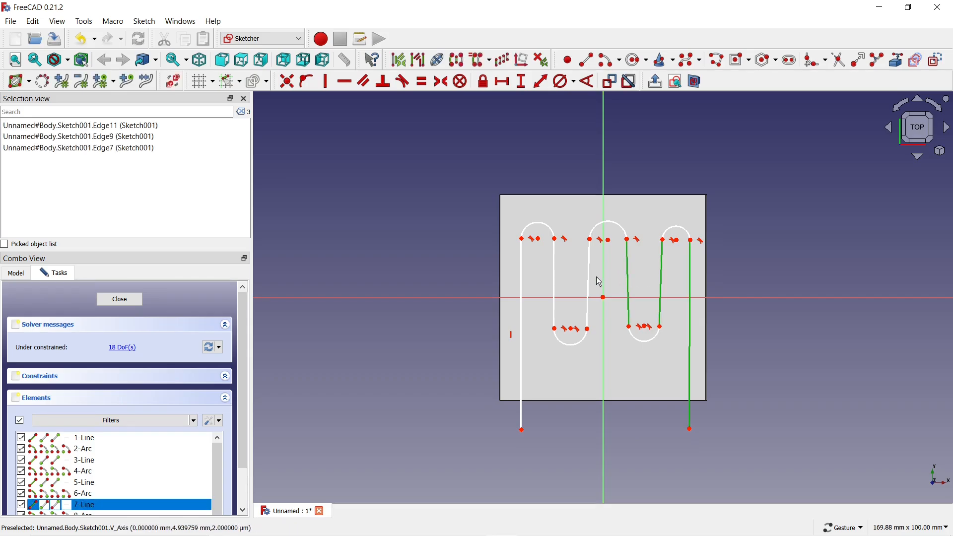
click(589, 276)
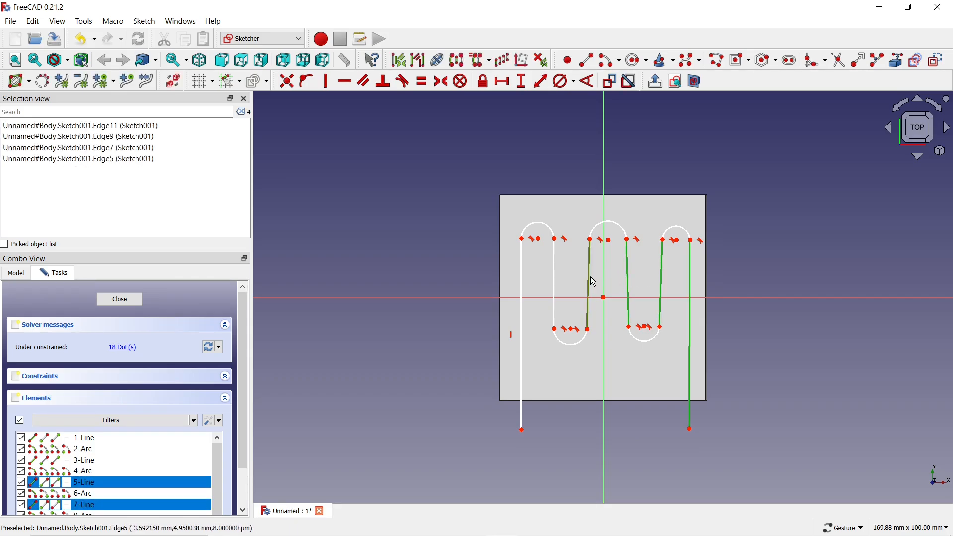
click(554, 274)
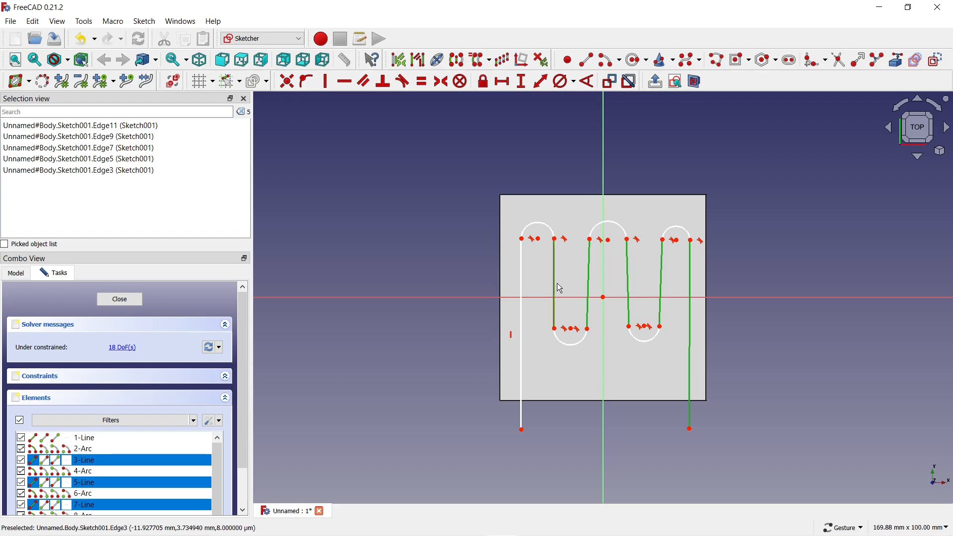
click(326, 81)
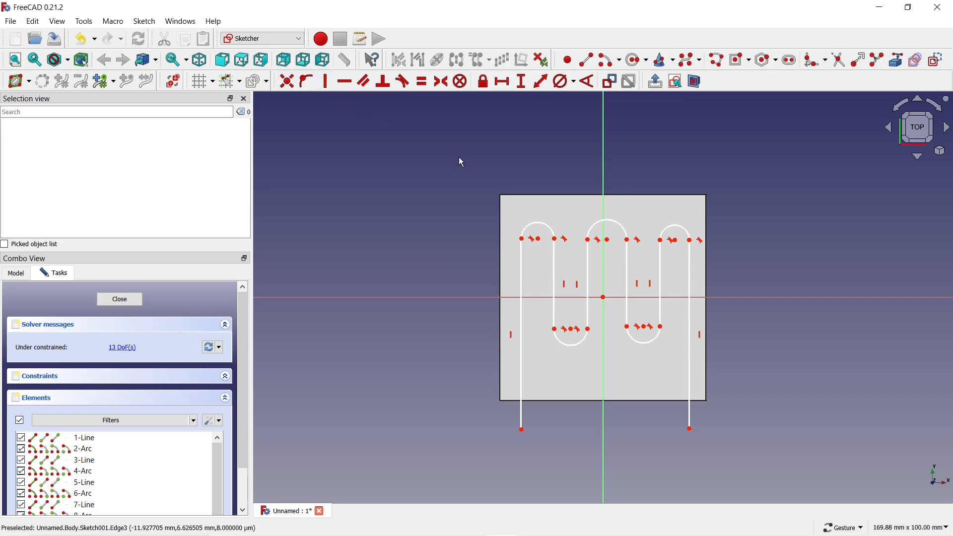
Step: Make all three upper and two lower arcs equal with a diameter of 7 mm
click(550, 226)
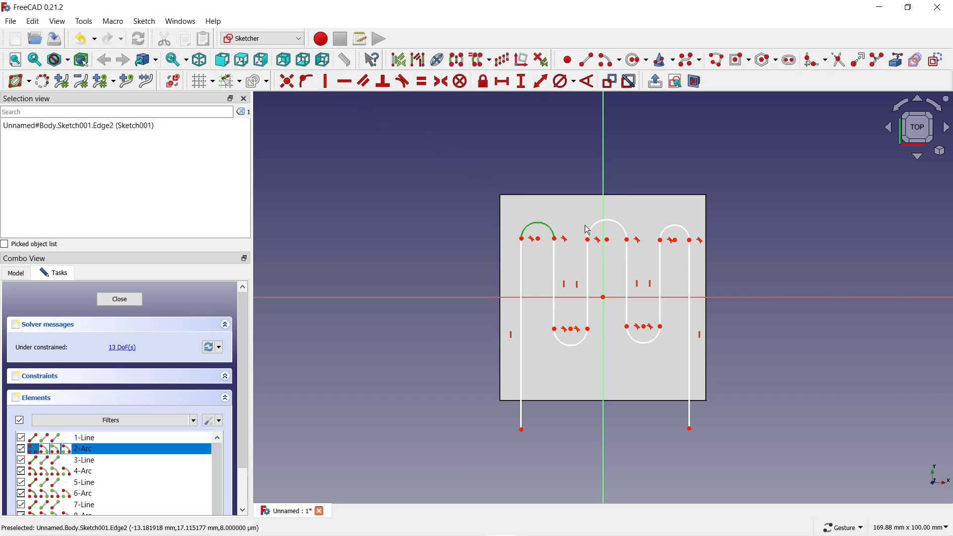
click(602, 222)
click(666, 228)
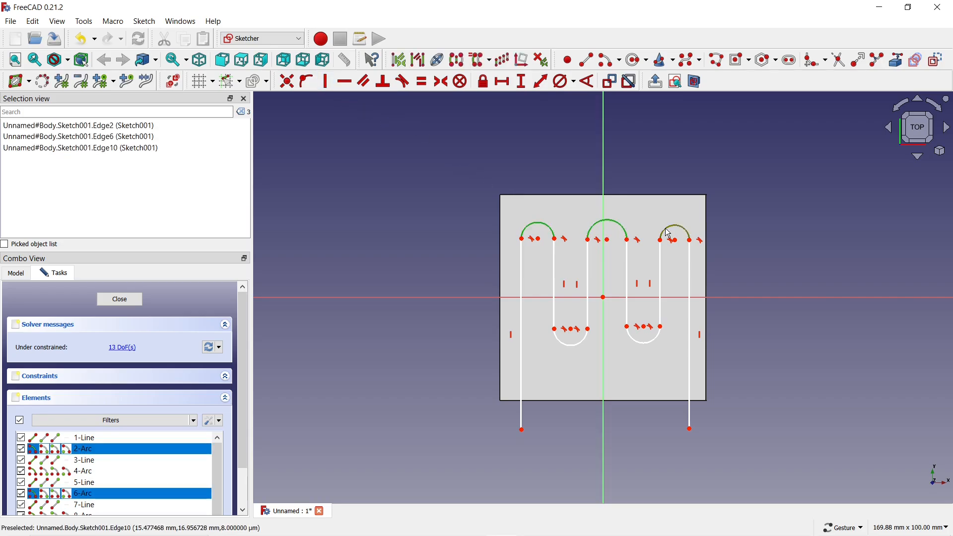
click(574, 345)
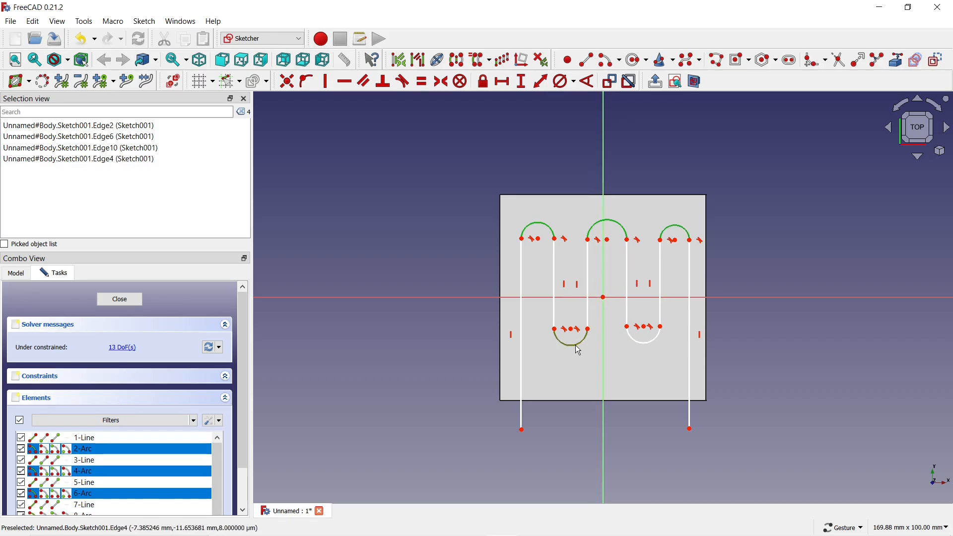
click(641, 344)
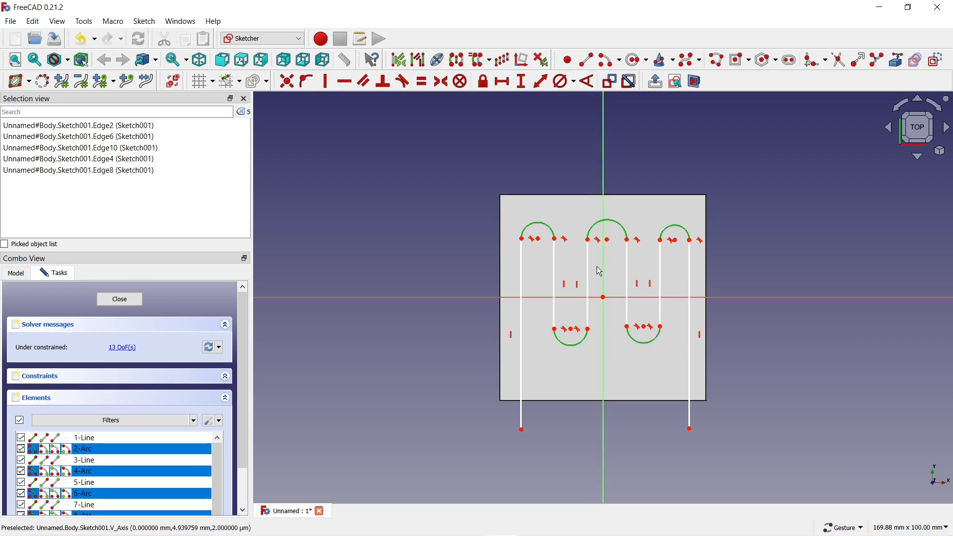
click(560, 87)
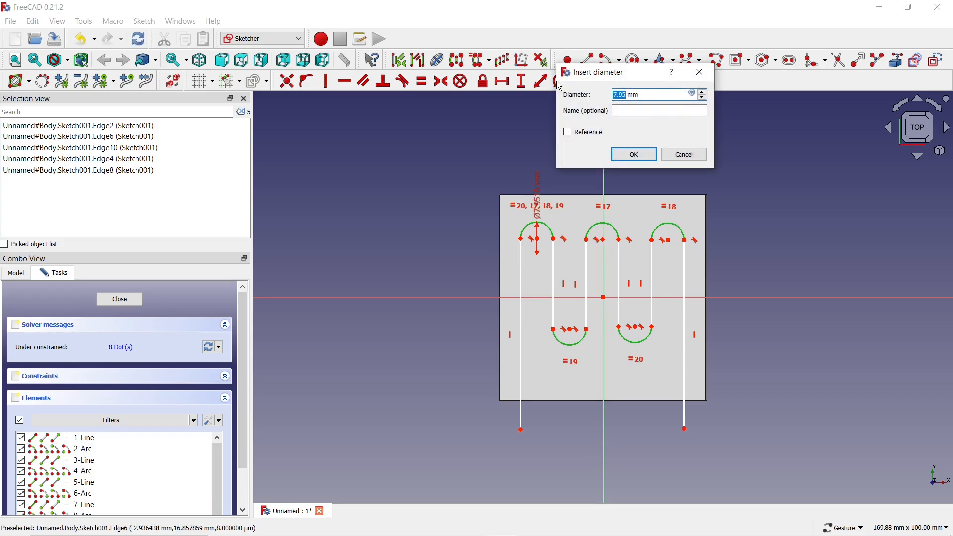
text(7)
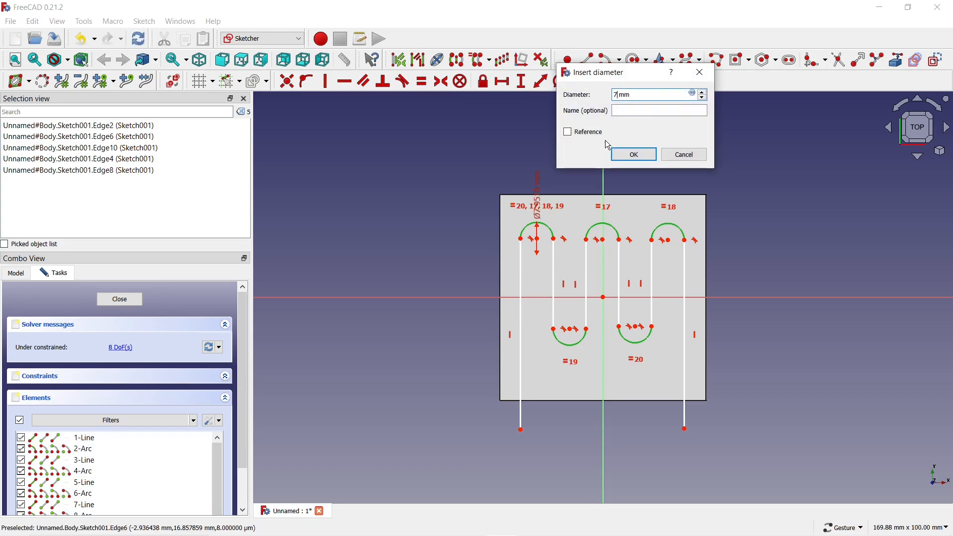
click(634, 154)
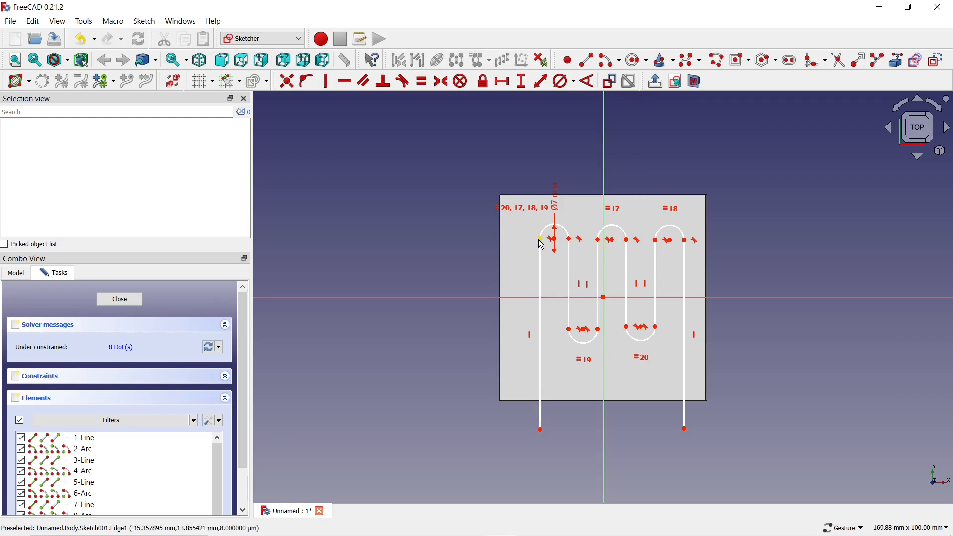
Step: Shift the path toward the plate's left edge and constrain the middle upper arc's centre onto the vertical axis
drag(540, 242, 525, 236)
click(598, 241)
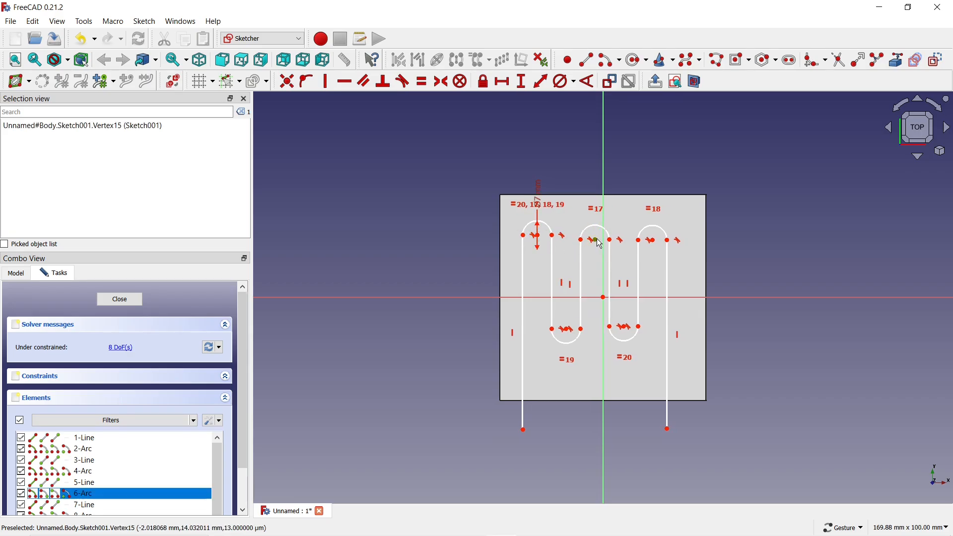
click(604, 172)
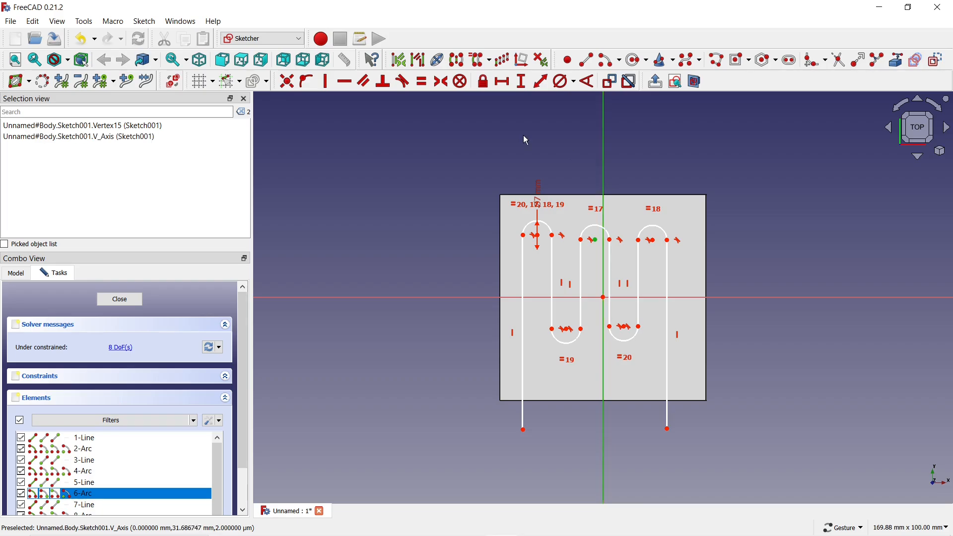
click(309, 81)
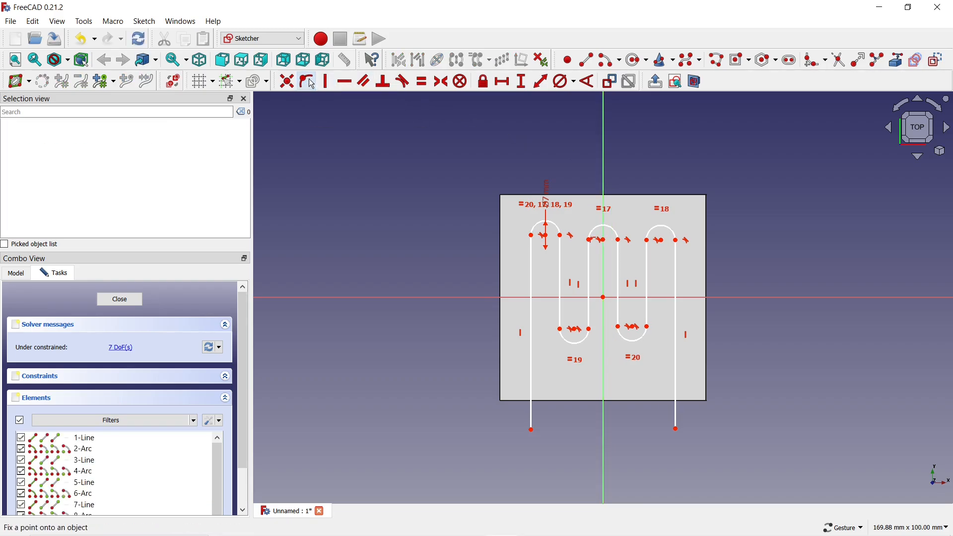
Step: Set vertical lengths of 40 mm for the leftmost line and 20 mm for the line beside it
click(520, 84)
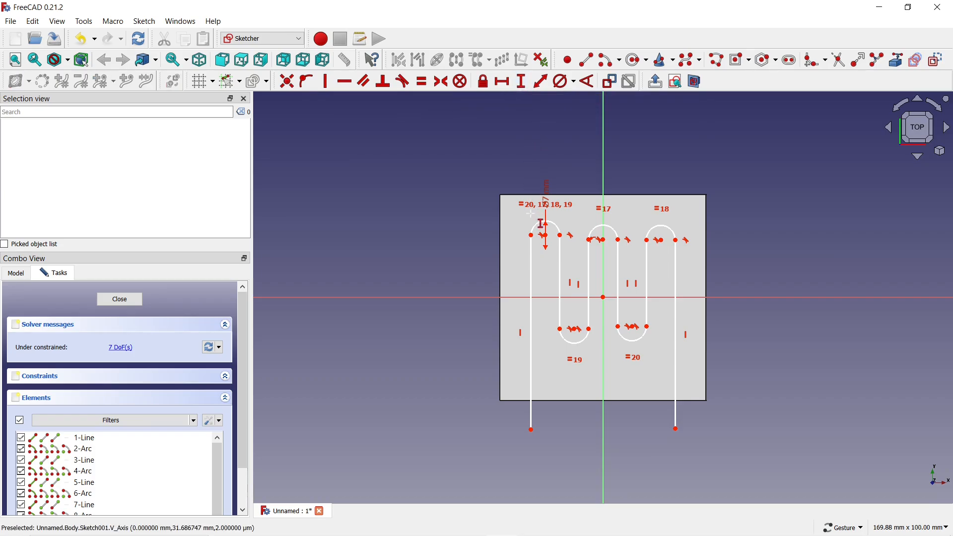
click(532, 256)
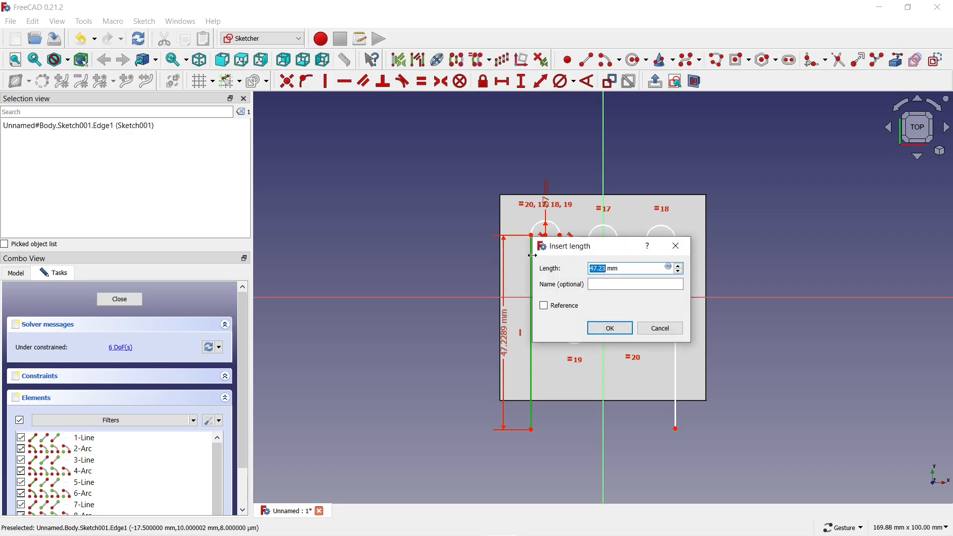
text(40)
key(Return)
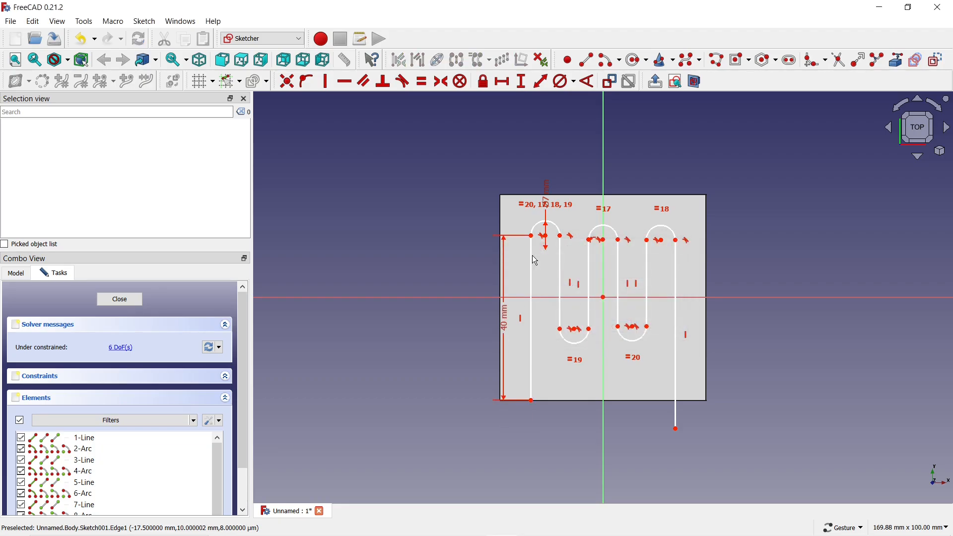
click(560, 275)
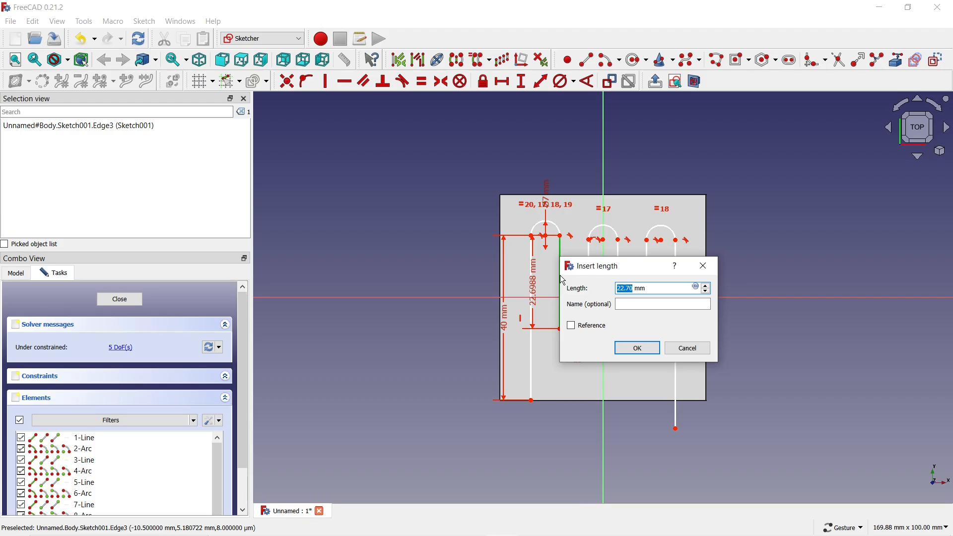
text(20)
key(Return)
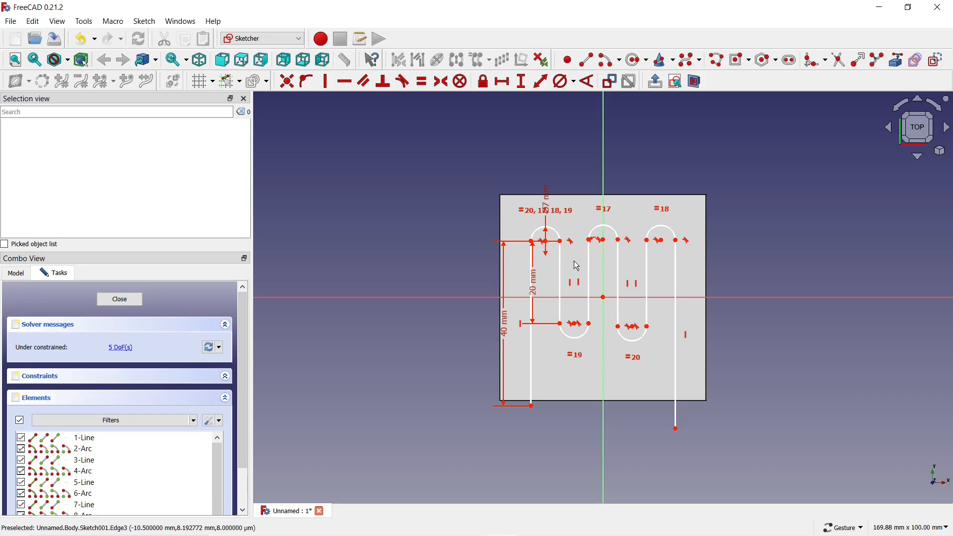
Step: Move the middle upper arc and right lower arc slightly down, and align the three upper arc centres horizontally
scroll(578, 266, up, 3)
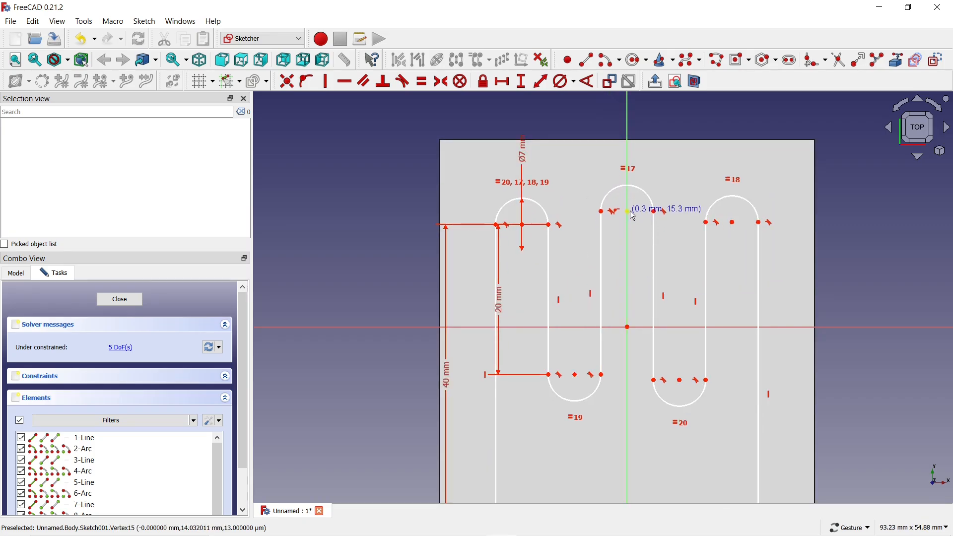
mouse_move(630, 211)
mouse_down()
mouse_move(631, 229)
mouse_move(629, 217)
mouse_up()
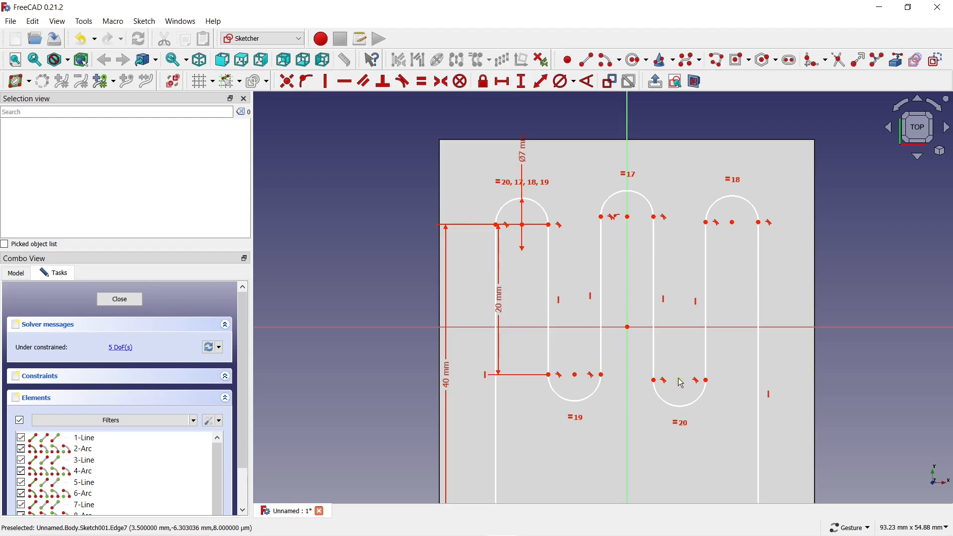
drag(680, 380, 680, 407)
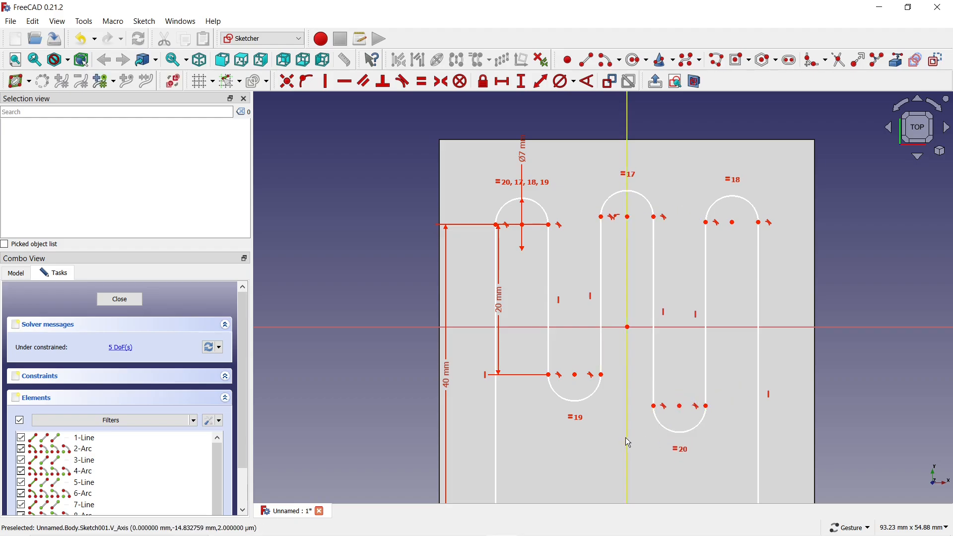
click(523, 225)
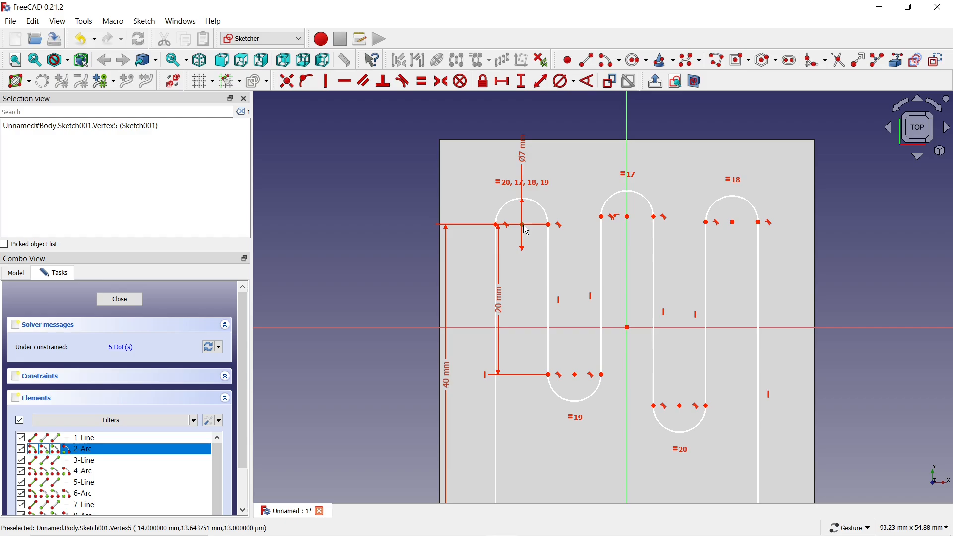
click(629, 217)
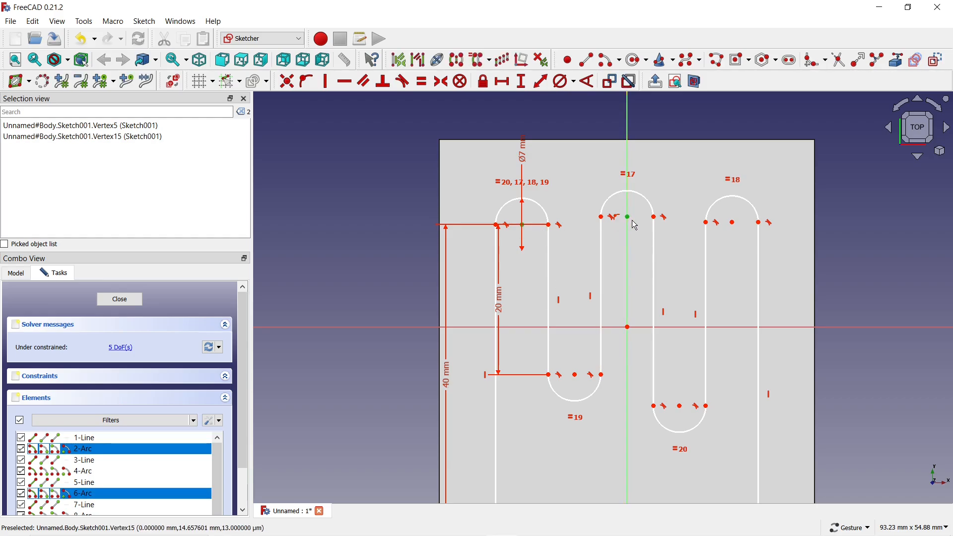
click(733, 223)
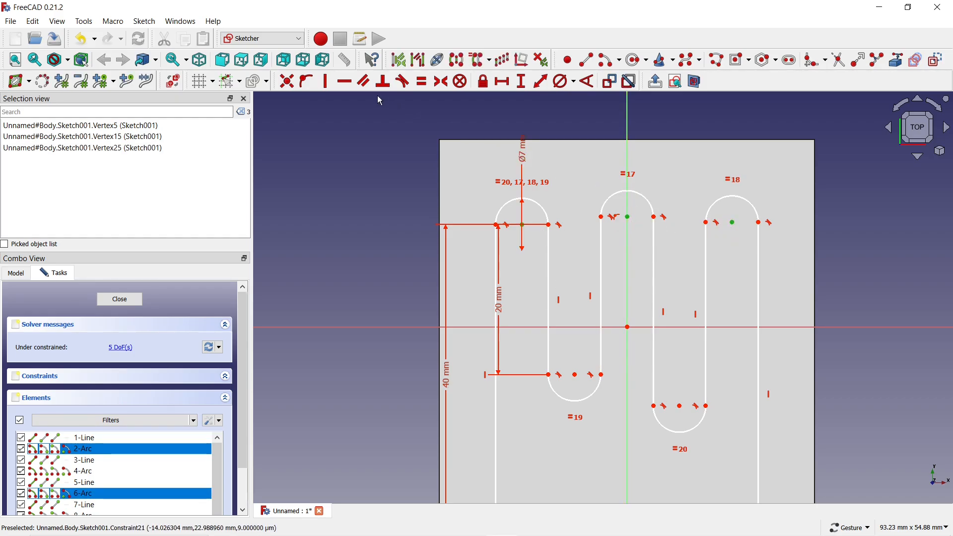
click(345, 82)
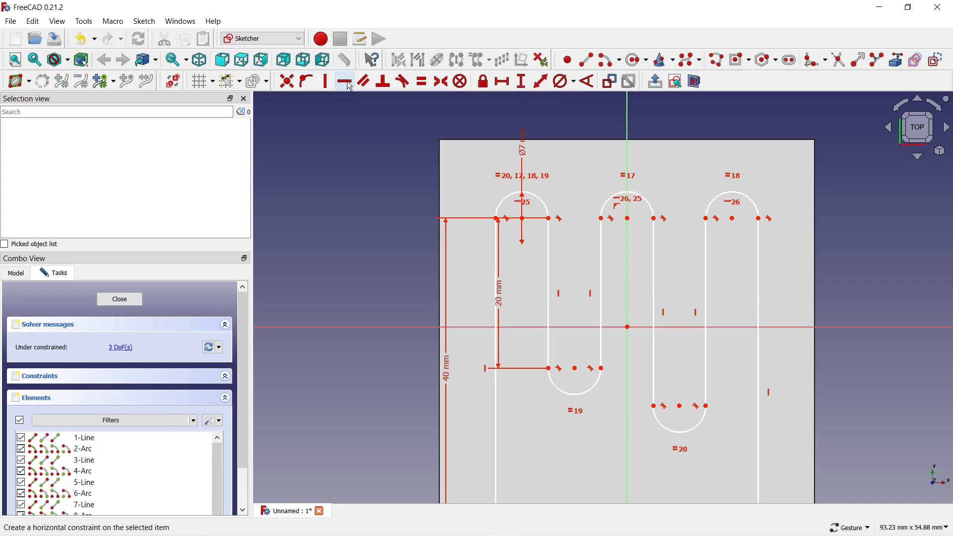
Step: Align the centres of the two lower arcs horizontally
click(576, 369)
click(682, 407)
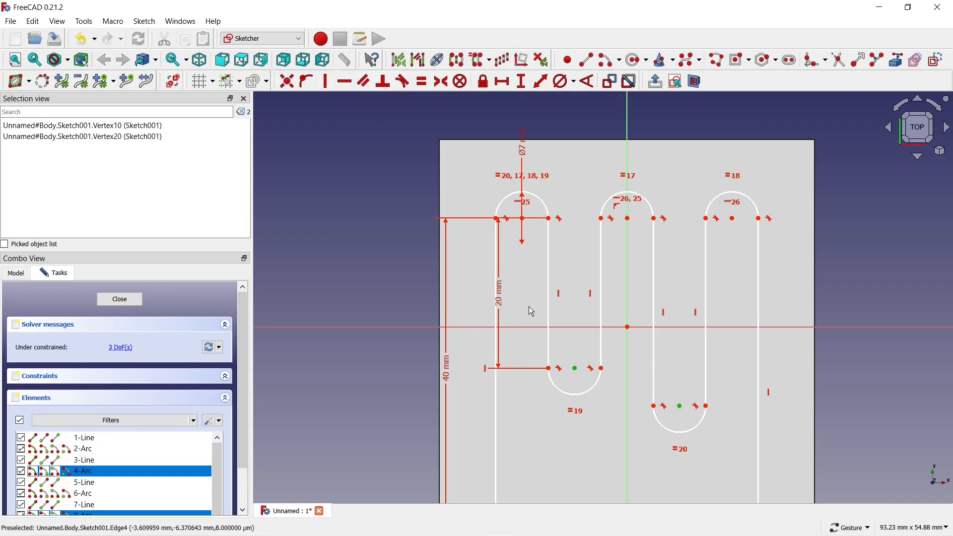
click(341, 86)
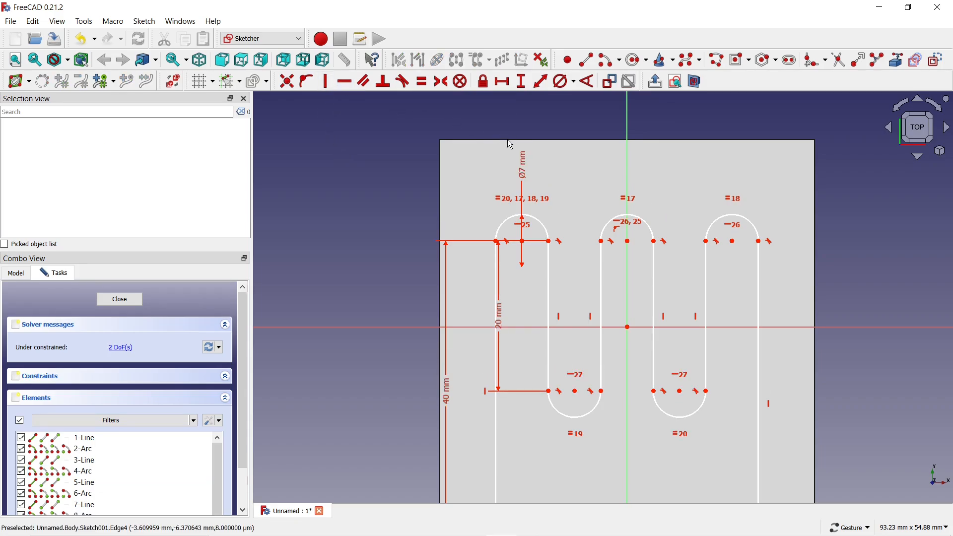
Step: Shift the connected arcs slightly down the plate and make the two long outer lines equal in length
scroll(558, 177, down, 2)
drag(530, 281, 532, 278)
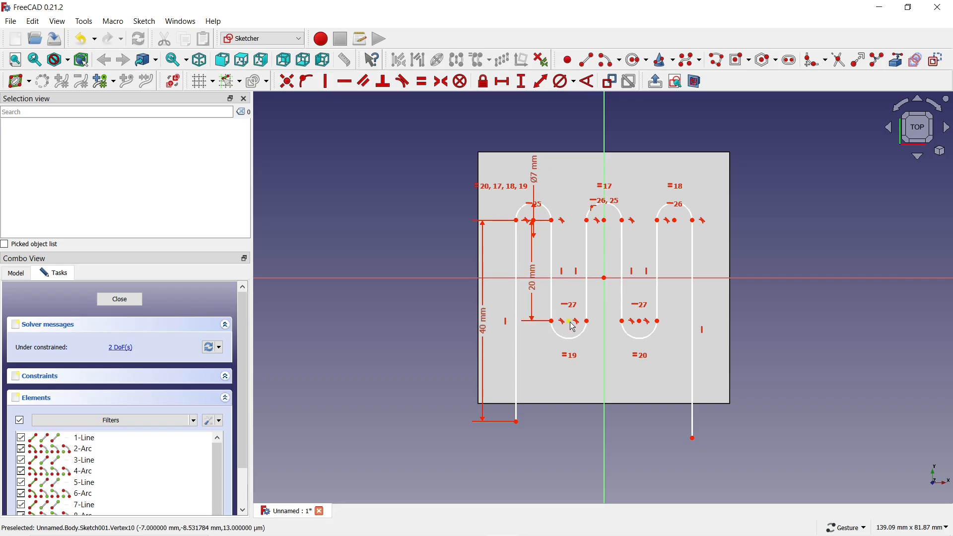
mouse_move(570, 323)
mouse_down()
mouse_move(583, 316)
mouse_move(575, 304)
mouse_move(580, 337)
mouse_up()
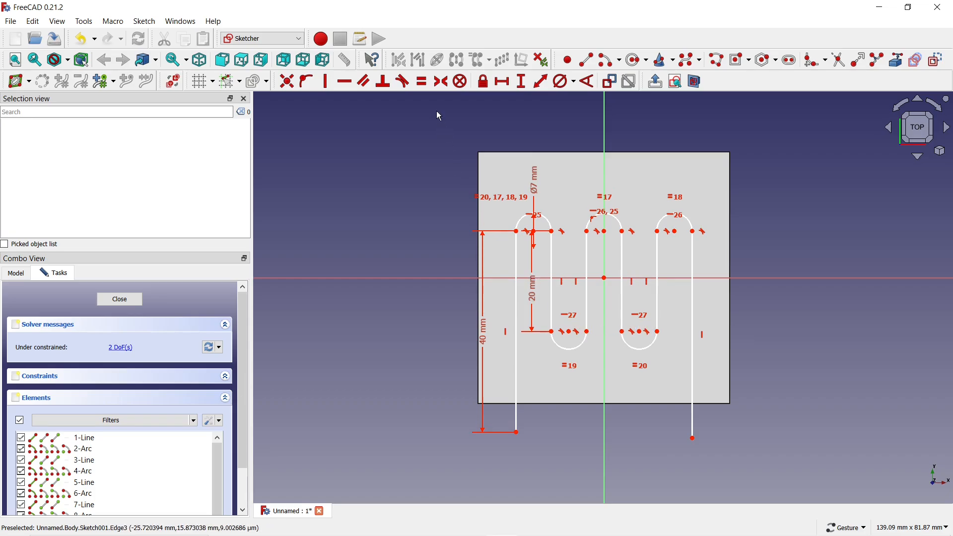
click(425, 86)
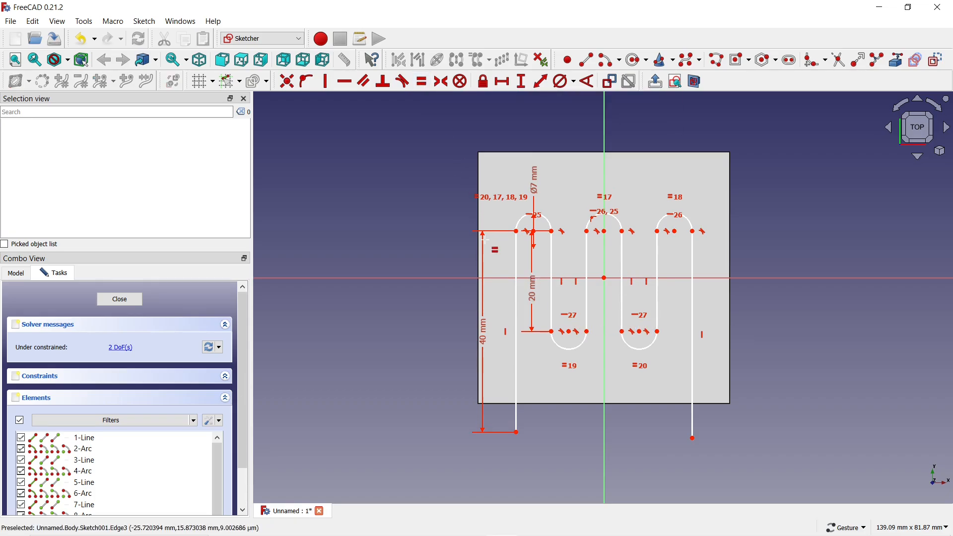
click(517, 349)
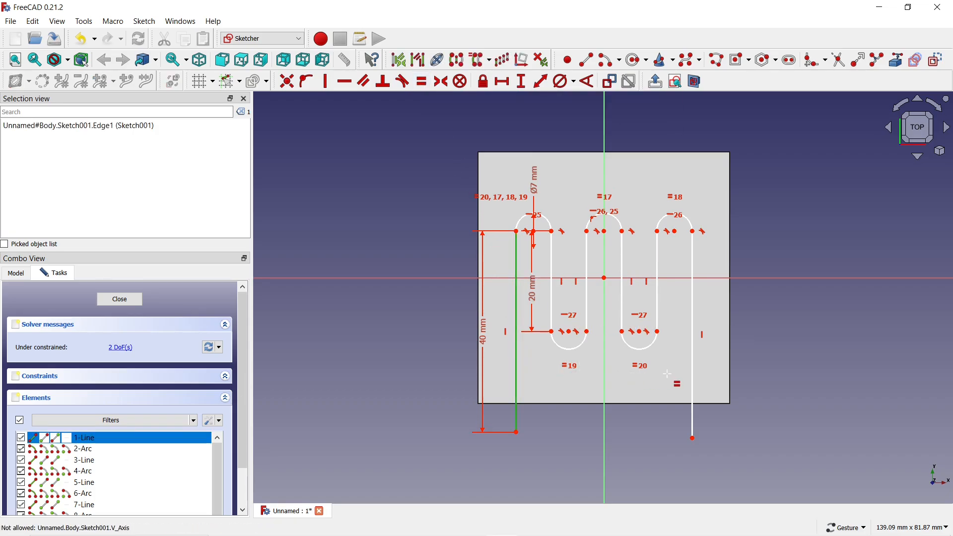
click(693, 378)
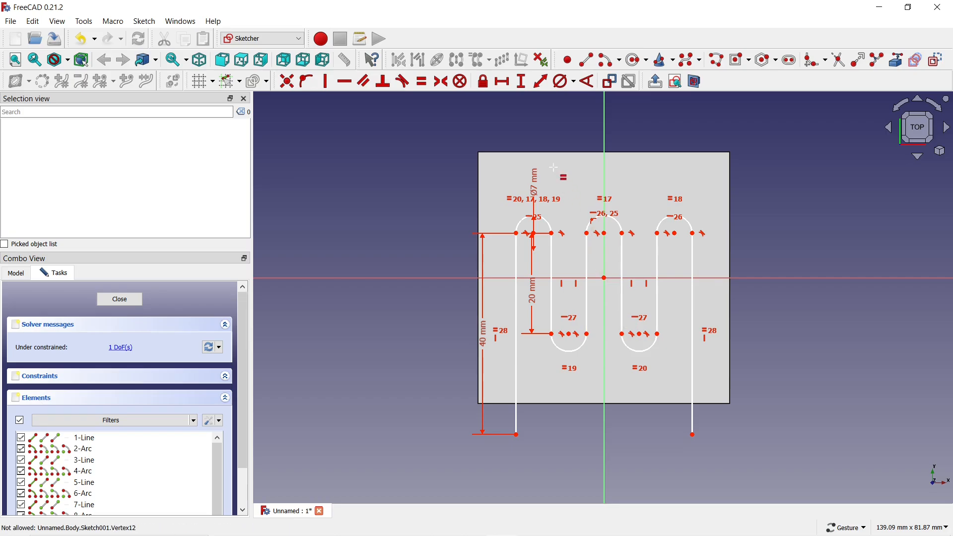
Step: Constrain the right lower arc's centre 10 mm vertically from the origin and close the path sketch
click(521, 82)
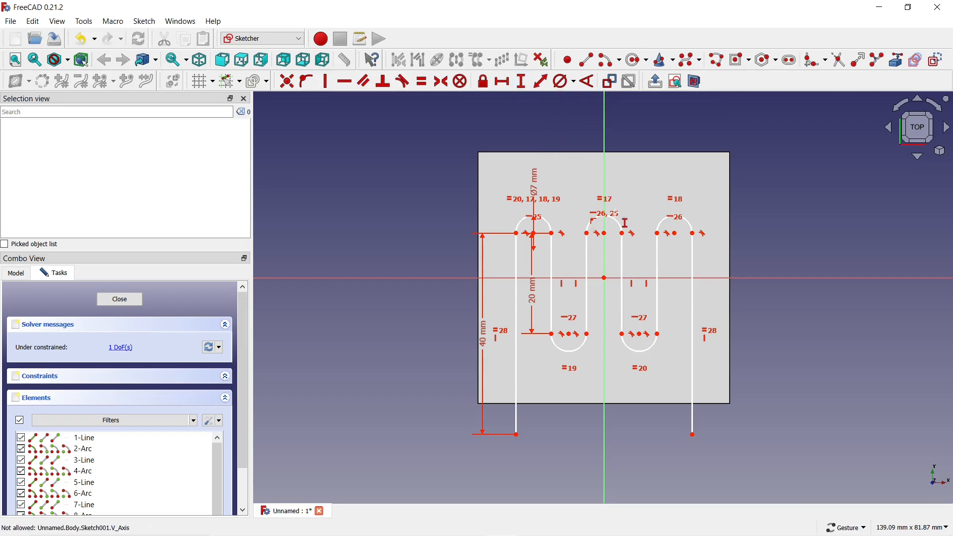
click(640, 335)
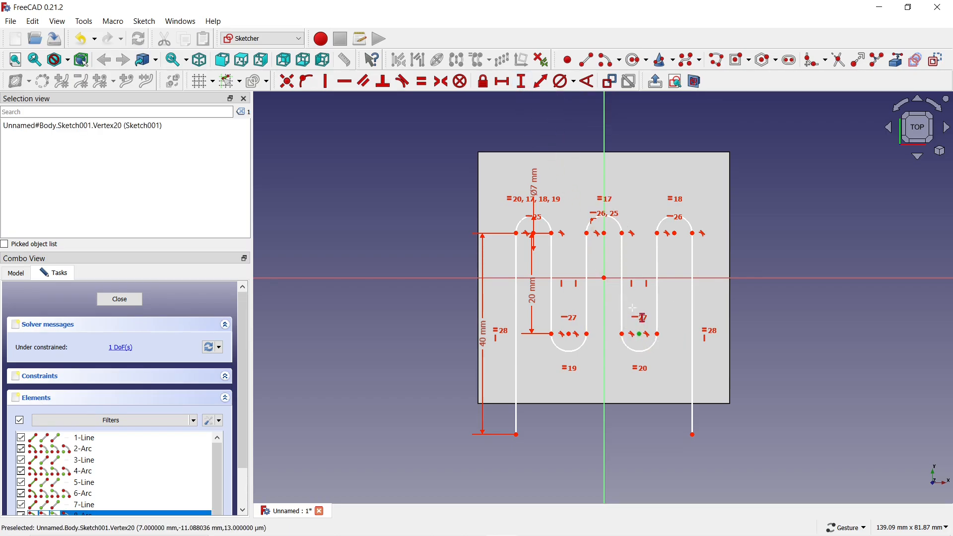
click(604, 278)
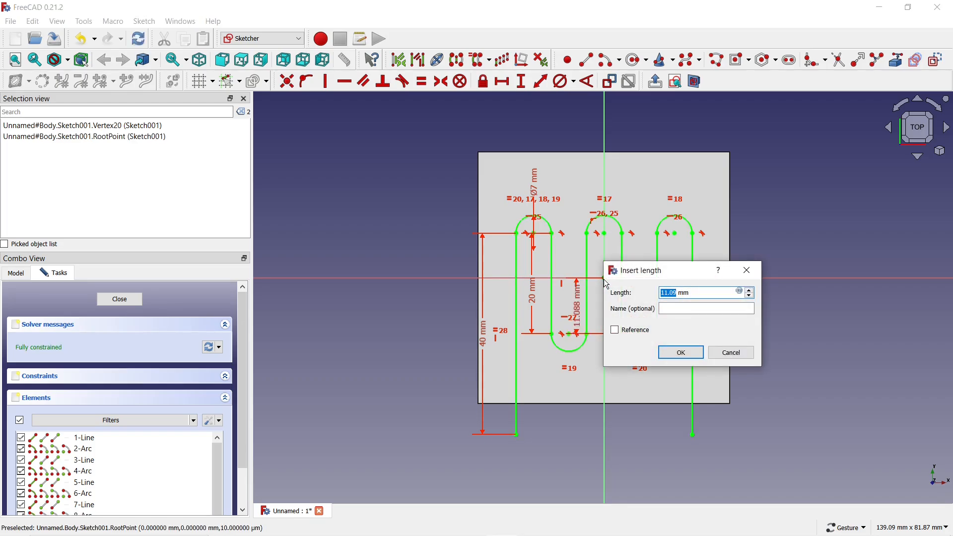
text(10)
key(Return)
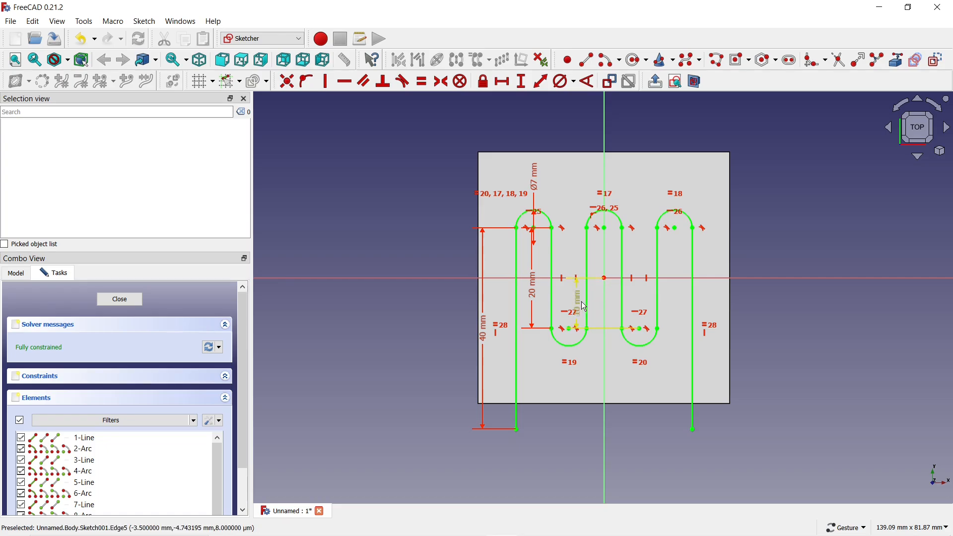
drag(581, 301, 672, 307)
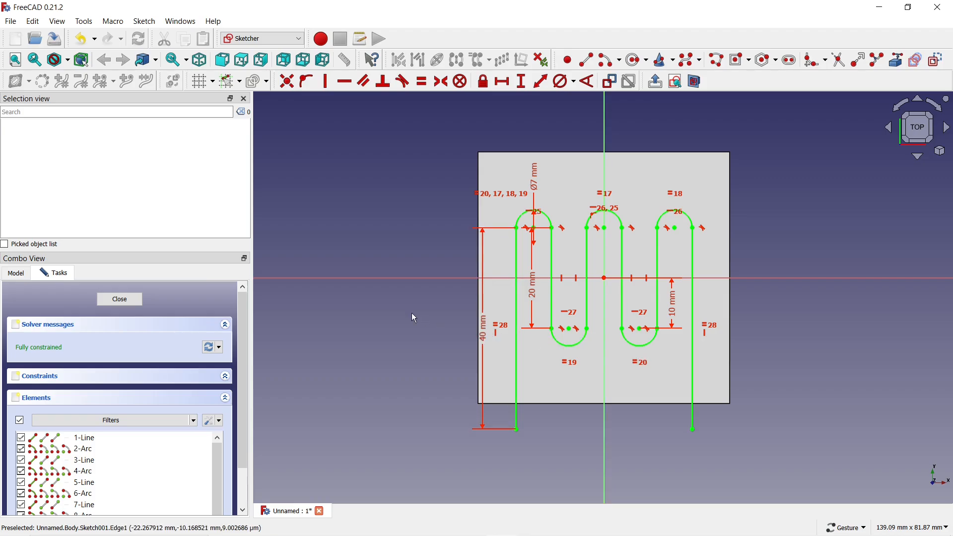
click(121, 300)
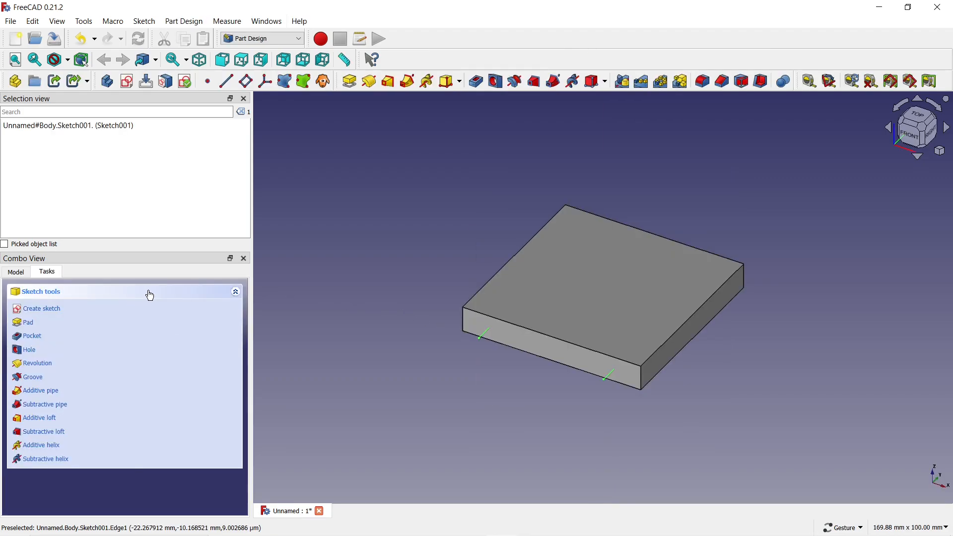
Step: Start a sketch on the plate's front face and reference the left end of the serpentine path as external geometry
click(515, 335)
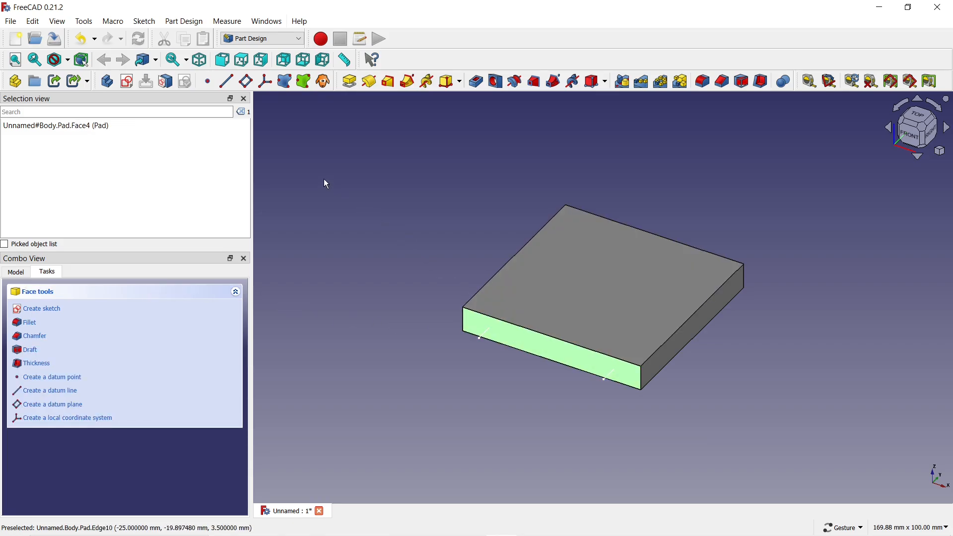
click(130, 83)
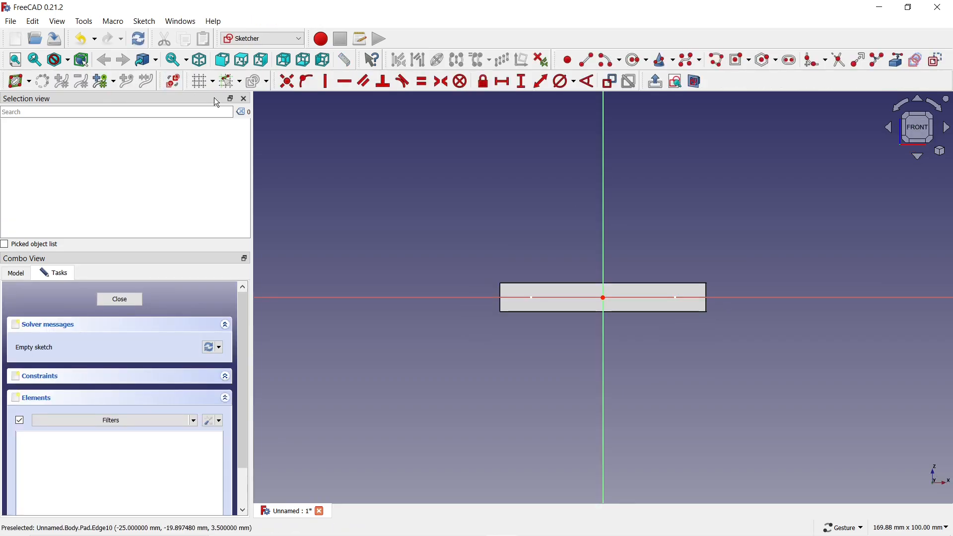
click(900, 61)
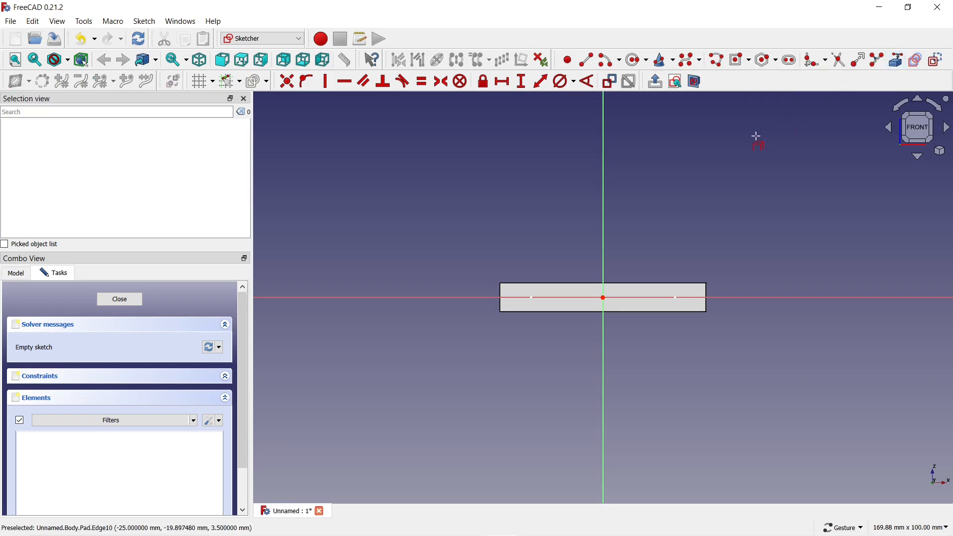
scroll(534, 308, up, 4)
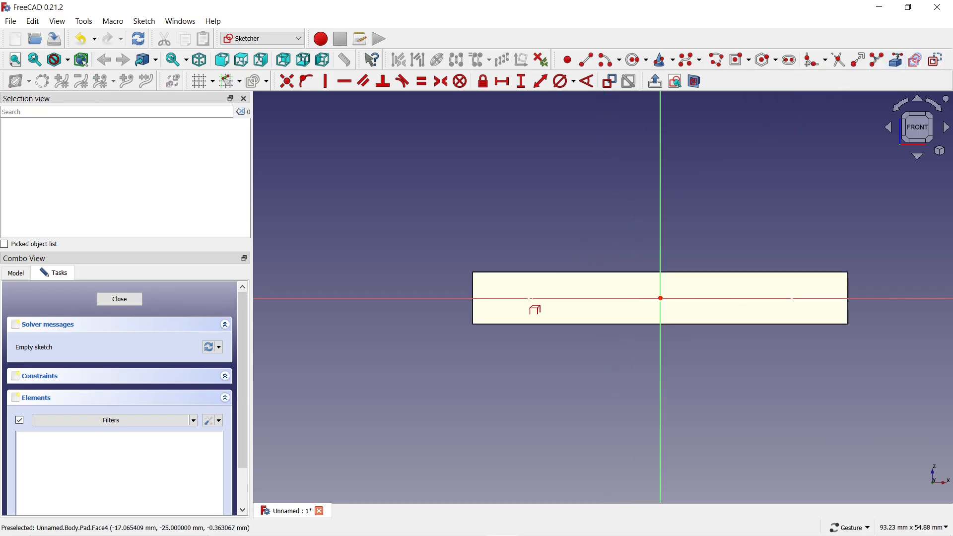
click(529, 298)
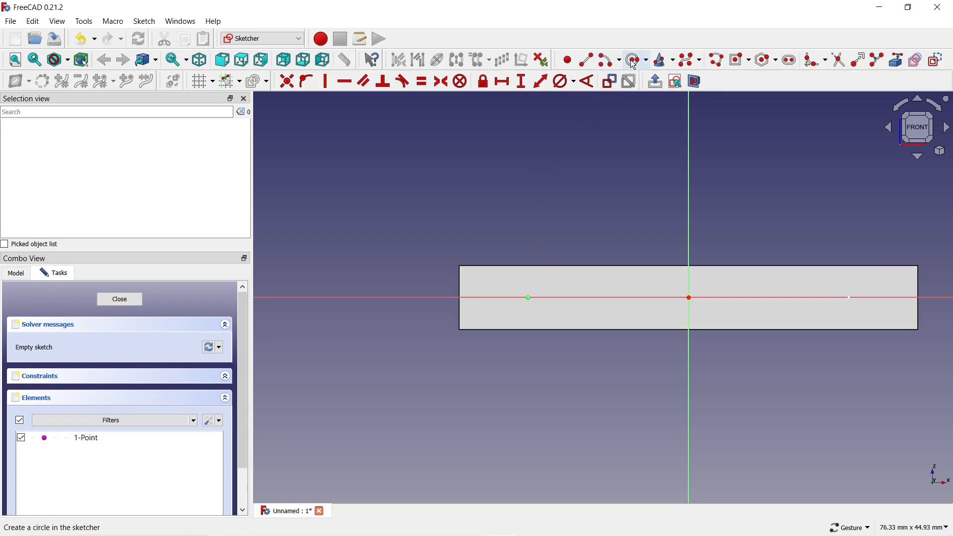
Step: Draw a circle of 3 mm diameter centred on the referenced path point and close the sketch
click(633, 62)
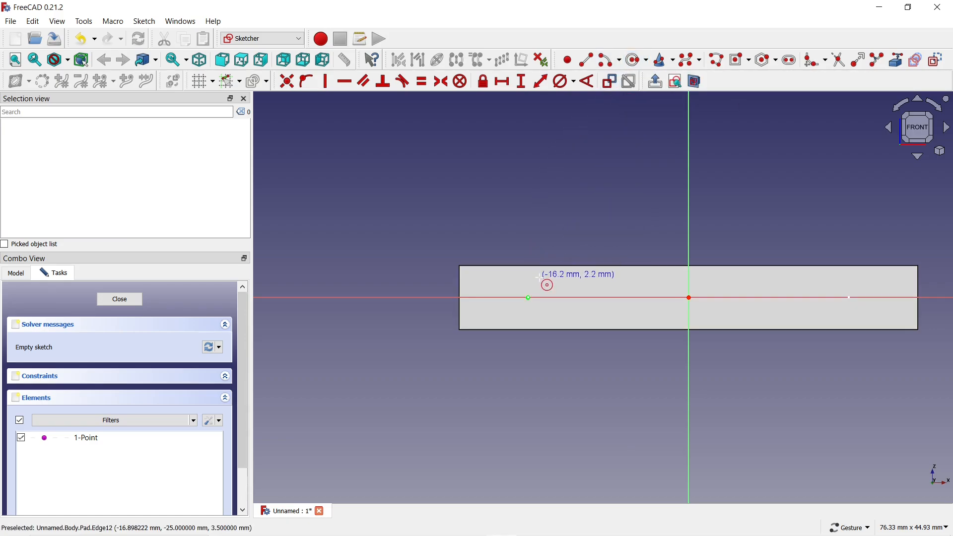
click(529, 298)
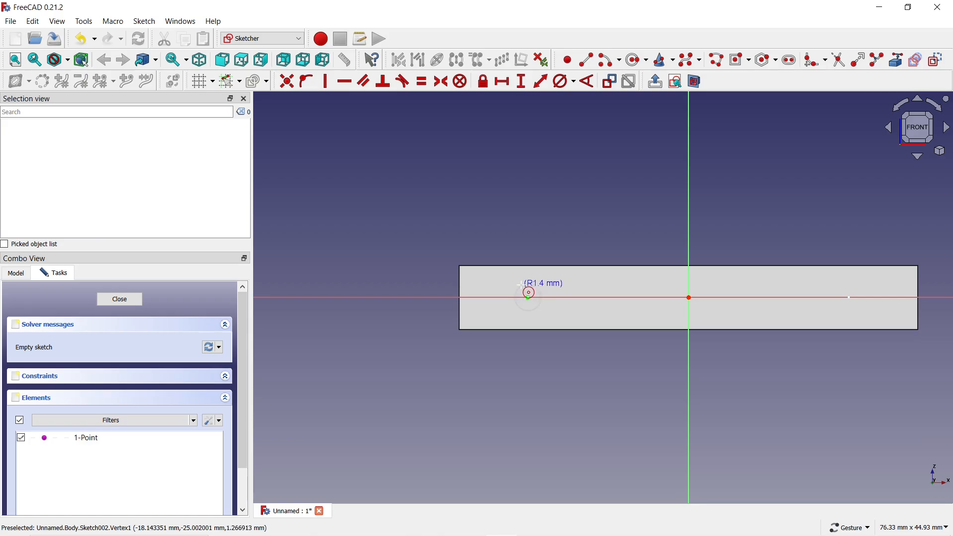
click(522, 285)
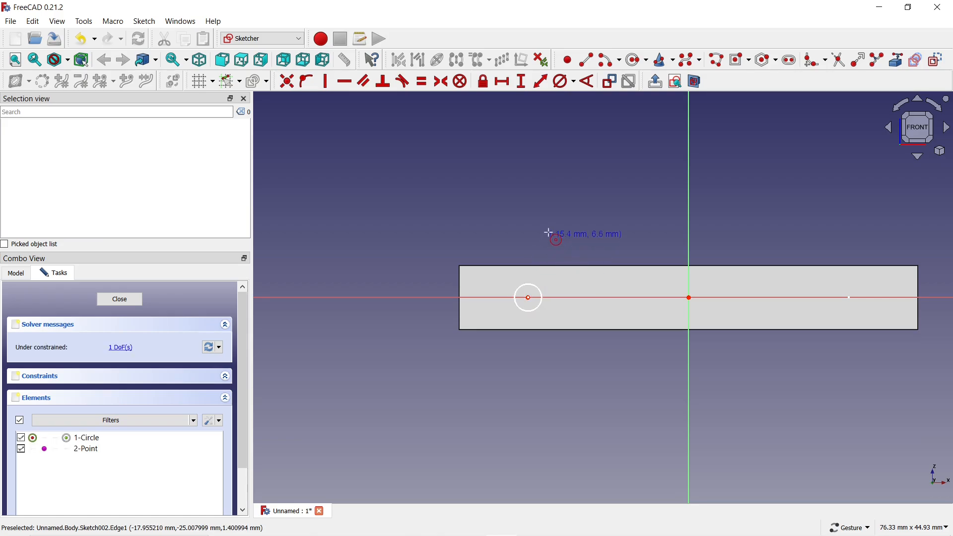
click(563, 87)
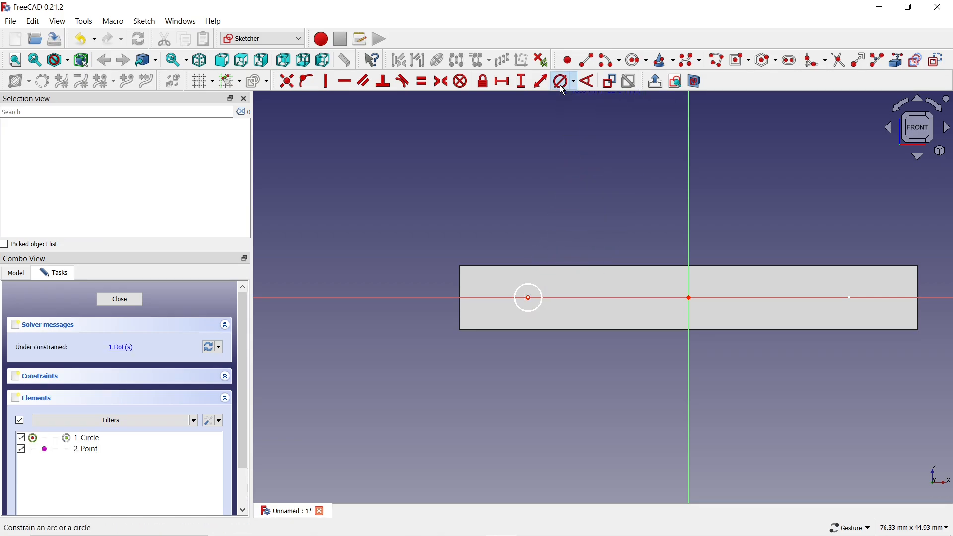
click(539, 287)
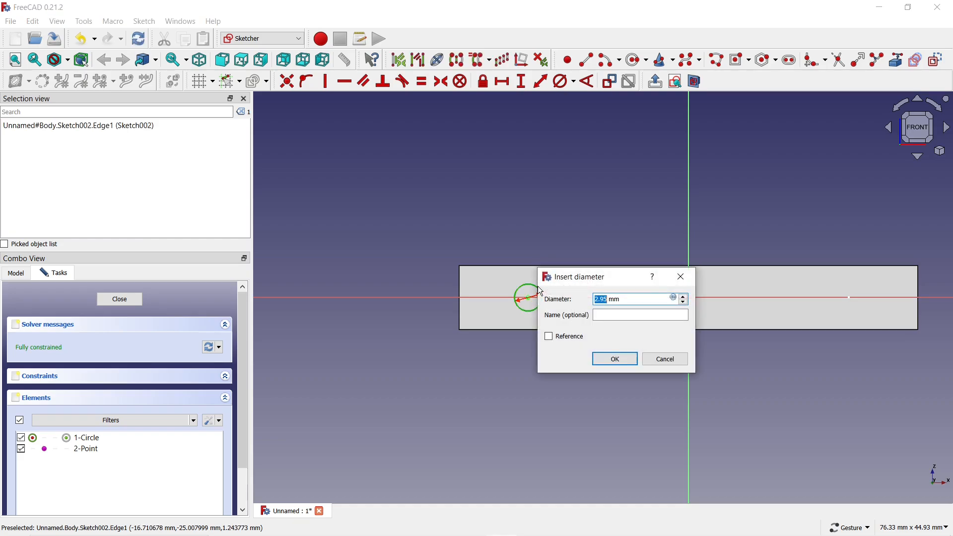
text(3)
key(Return)
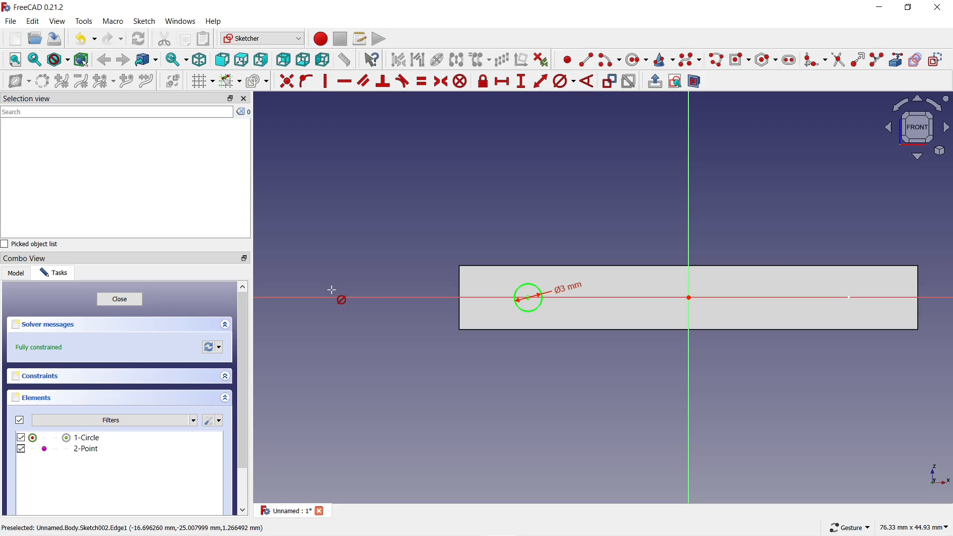
click(130, 299)
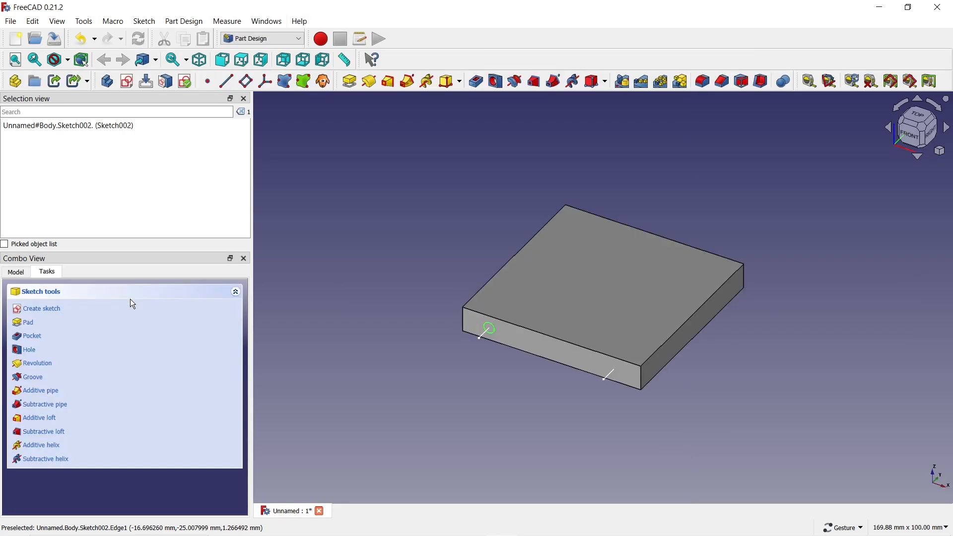
Step: Cut a subtractive pipe through the plate using the circle in Sketch002 as profile and Sketch001 as path
click(19, 274)
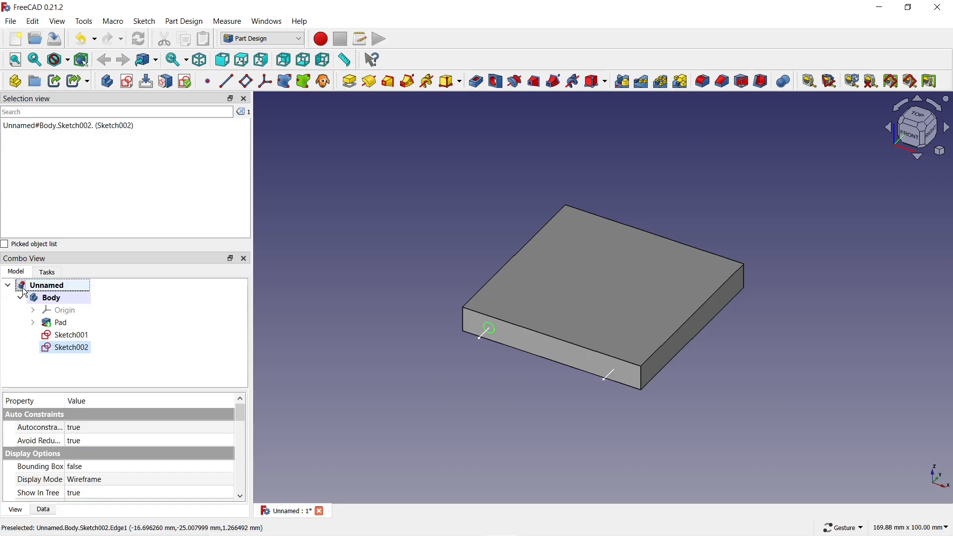
ctrl+click(66, 340)
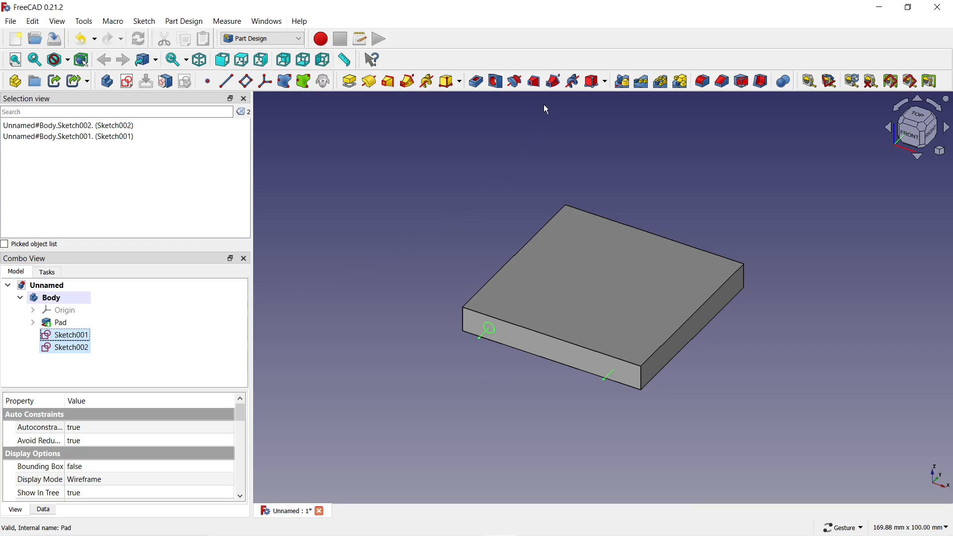
click(555, 82)
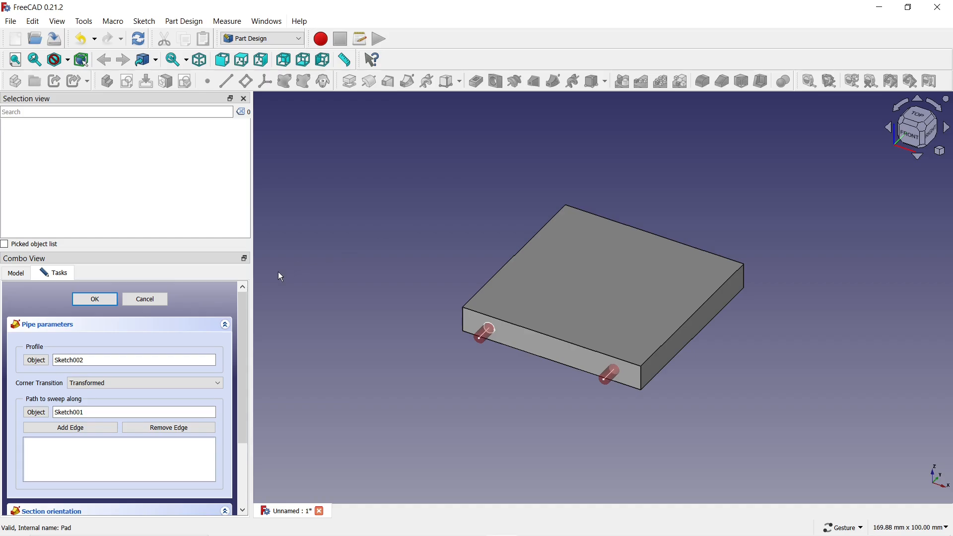
click(95, 300)
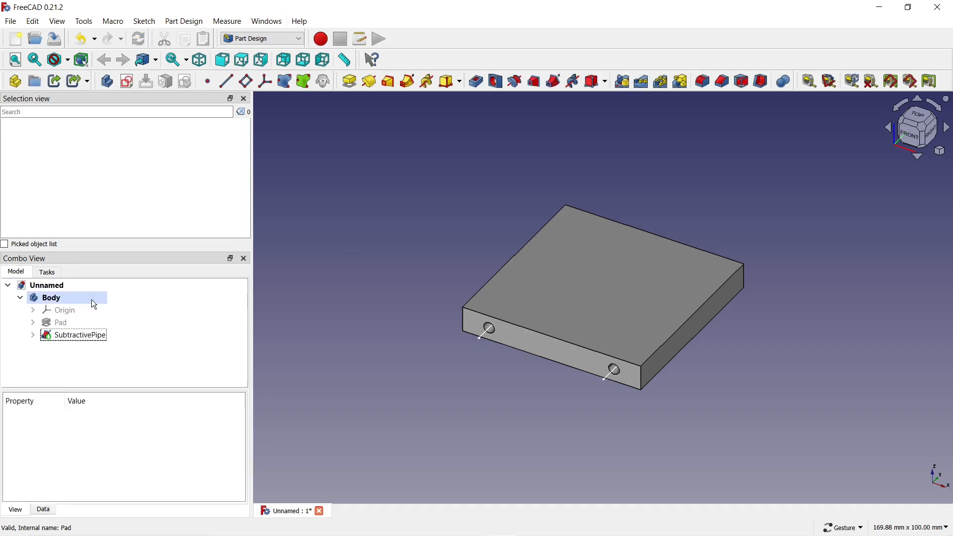
Step: Hide the path sketch Sketch001 belonging to the subtractive pipe
click(33, 336)
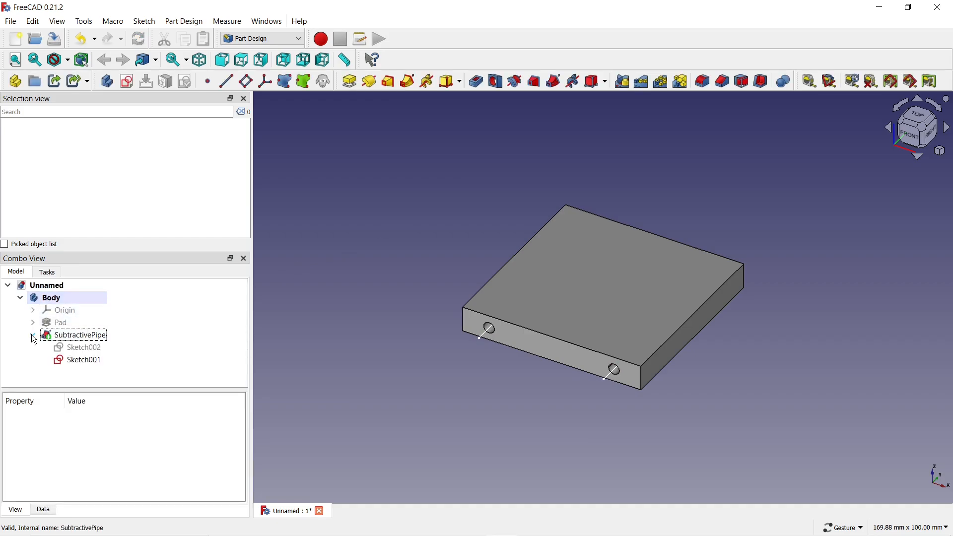
click(84, 361)
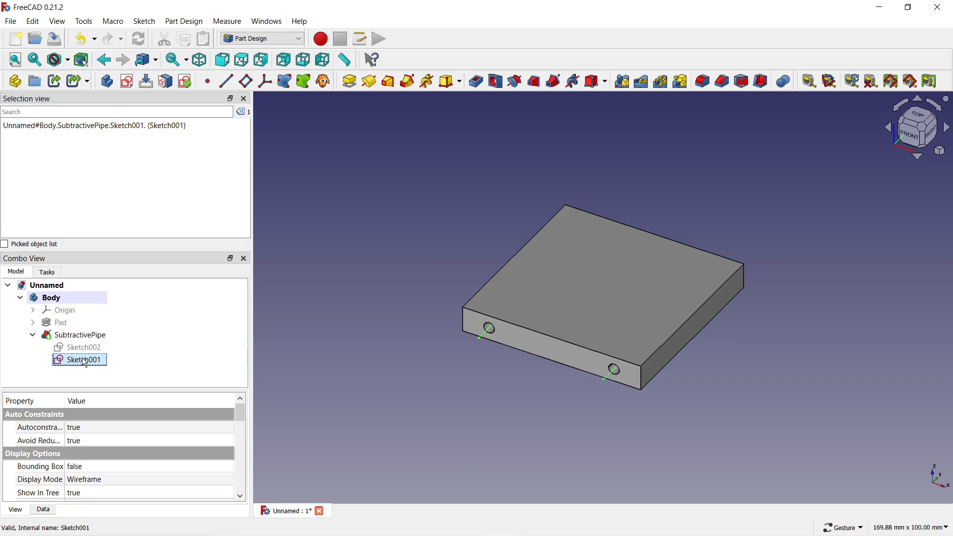
key(space)
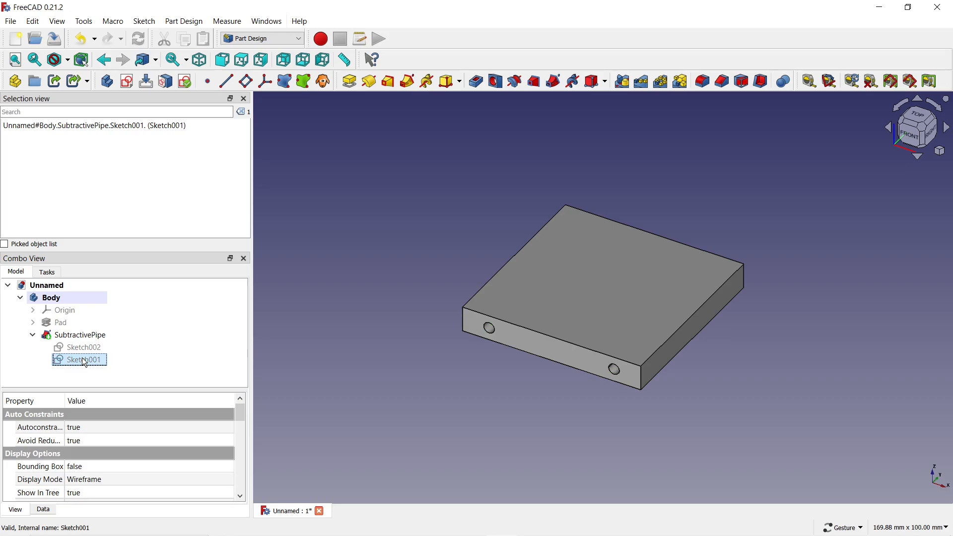
Step: Change the body's appearance to Shaded display with the orange shape colour #ffaa00
click(59, 301)
right_click(58, 301)
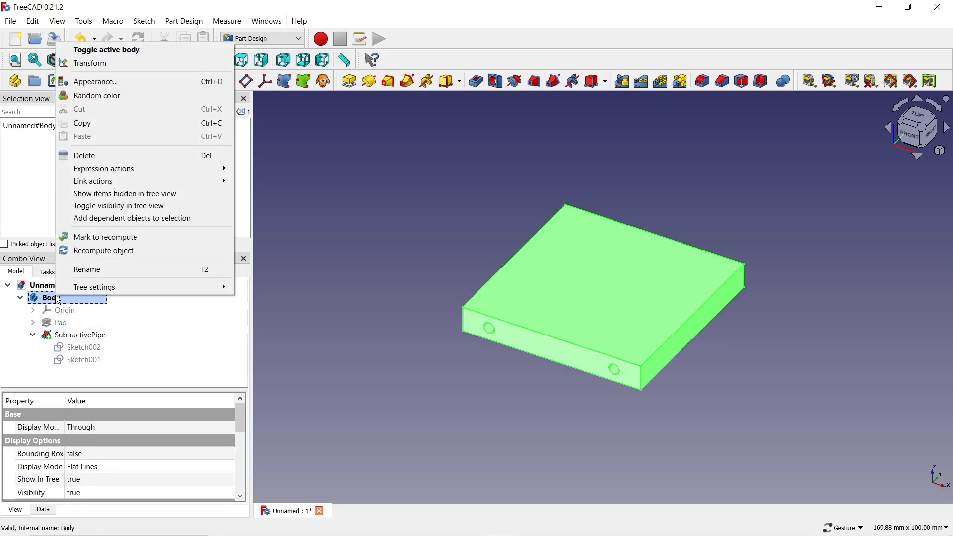
click(89, 82)
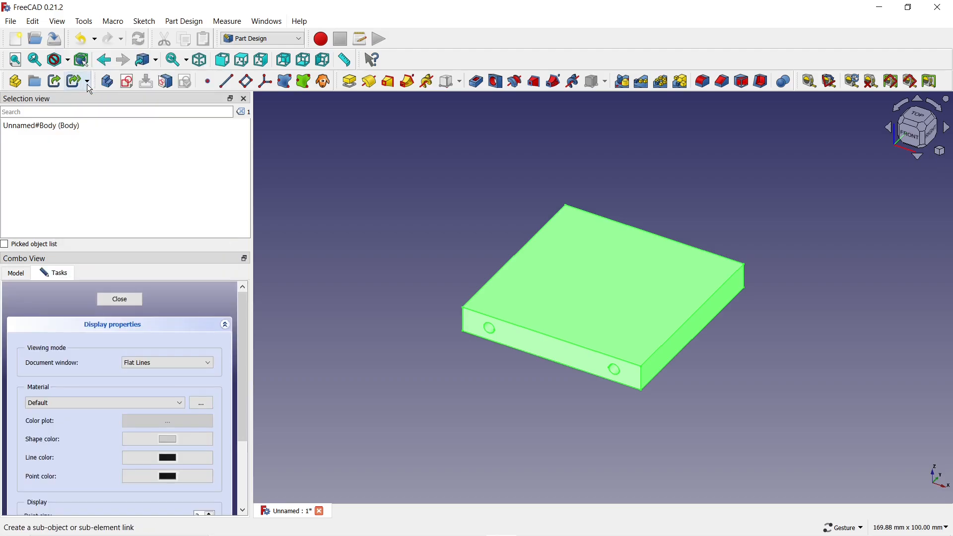
click(168, 363)
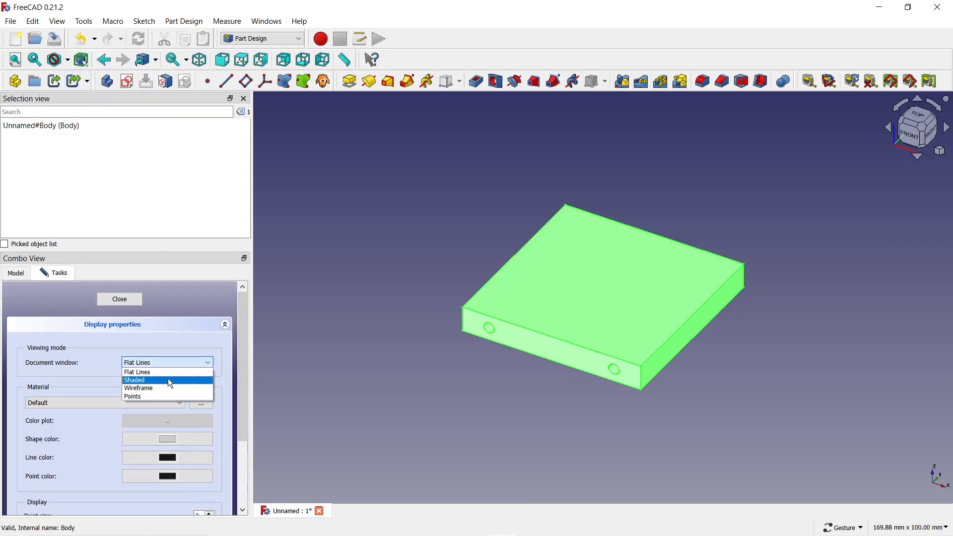
click(168, 378)
click(168, 439)
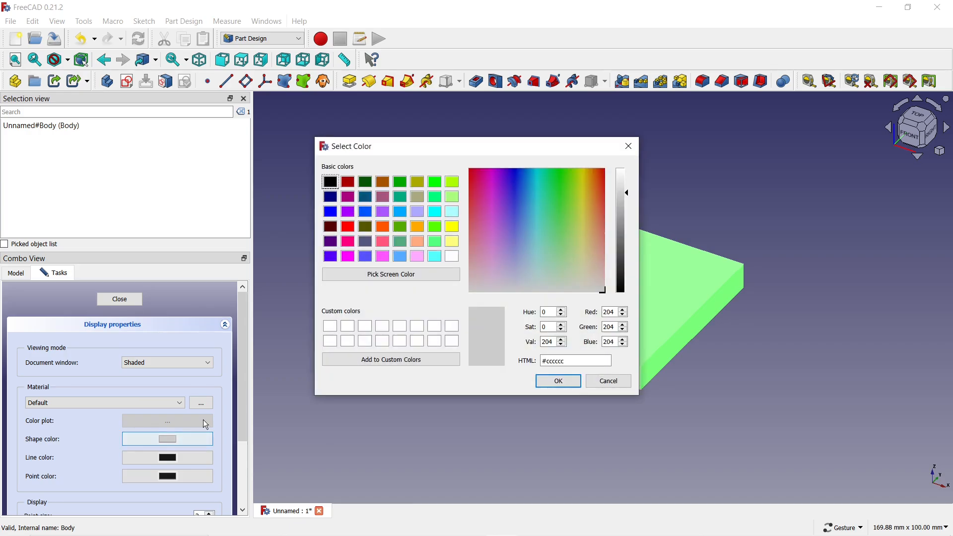
click(418, 228)
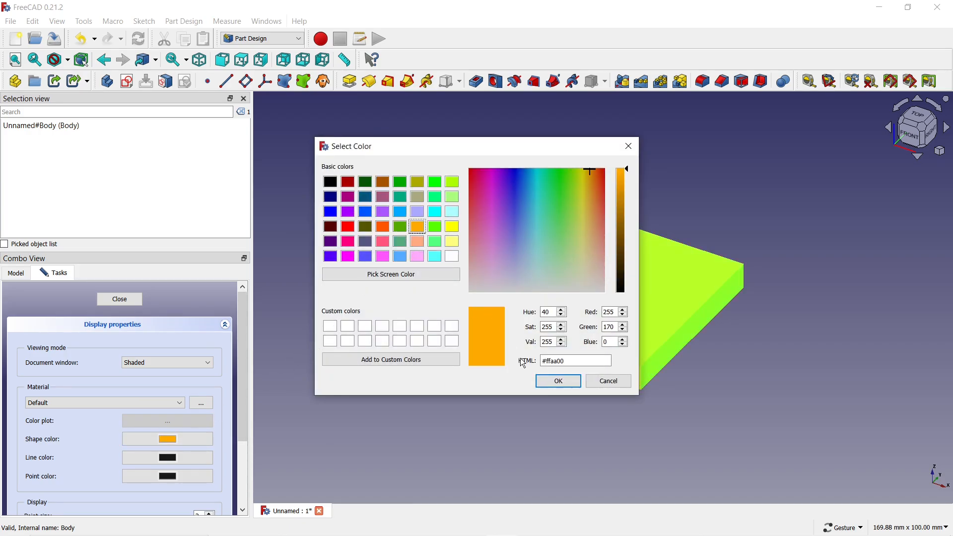
click(558, 382)
Step: Set the body's transparency to 50 and finish the appearance settings to show the internal channel
scroll(248, 364, down, 1)
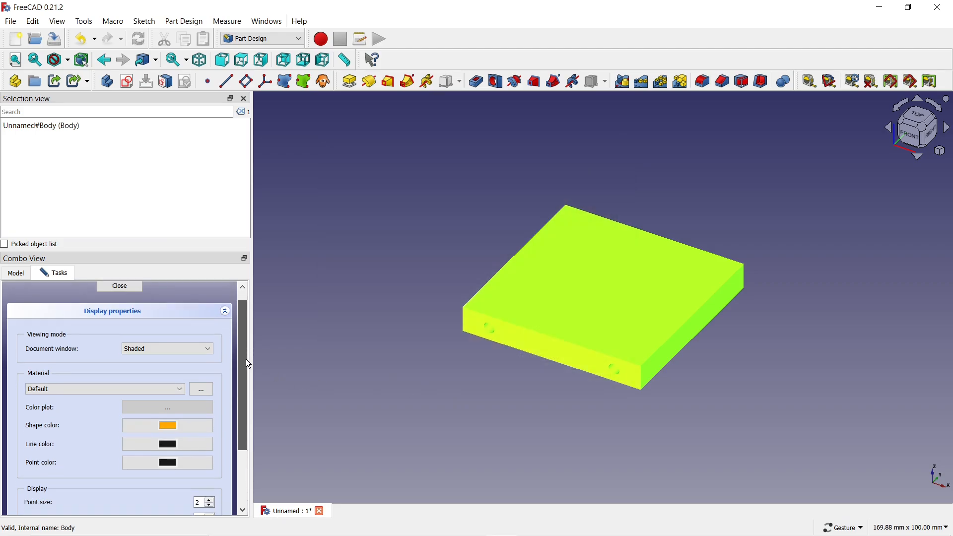
drag(246, 361, 245, 437)
drag(28, 461, 62, 463)
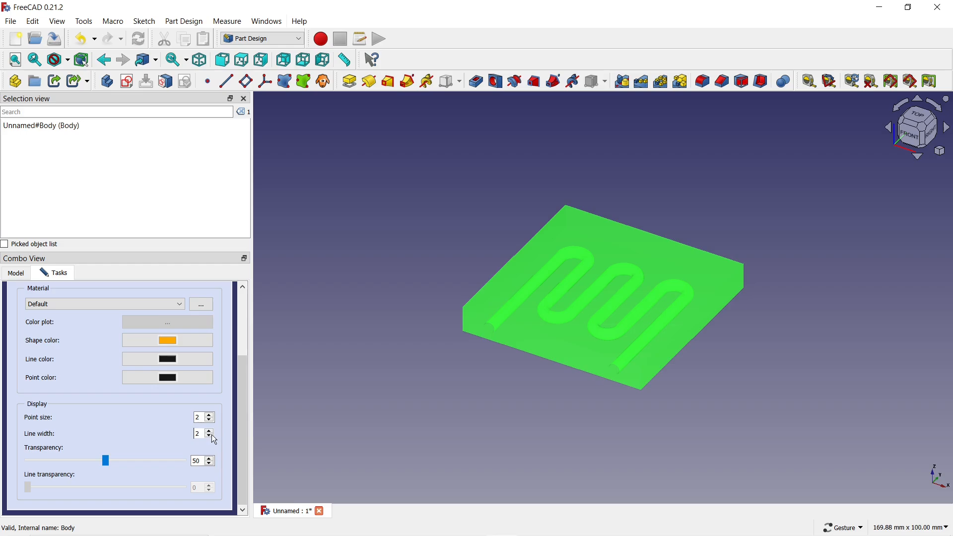
mouse_move(243, 422)
mouse_down()
mouse_move(246, 379)
mouse_move(198, 317)
mouse_up()
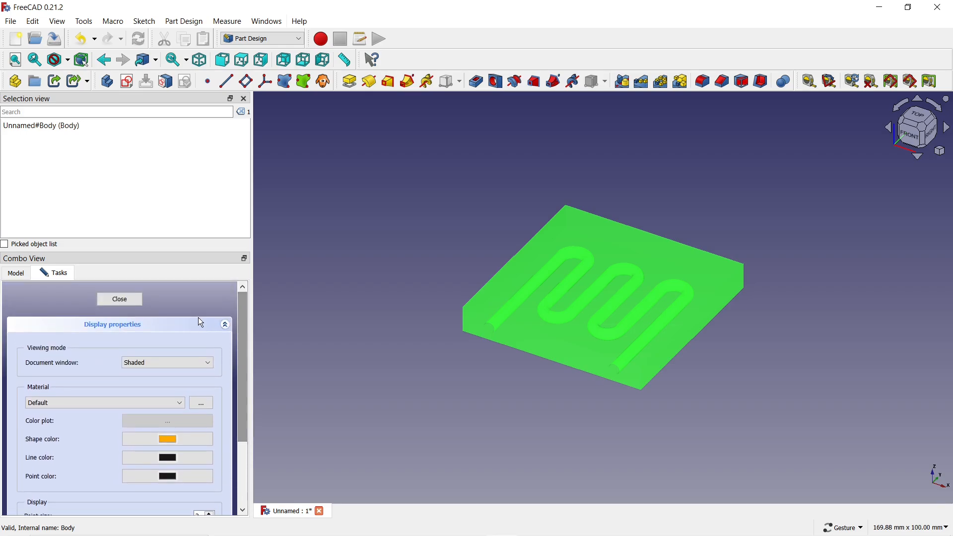
click(124, 298)
click(383, 314)
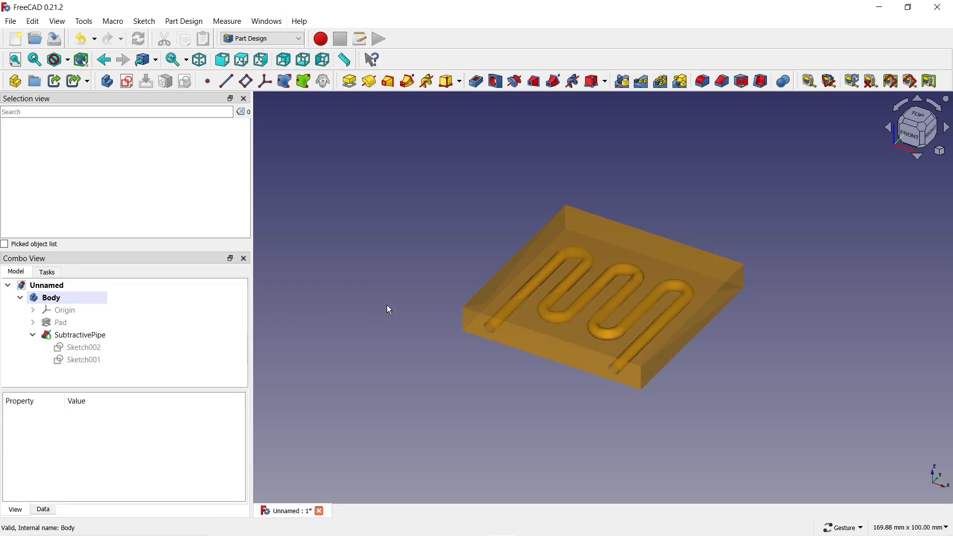
drag(448, 213, 685, 414)
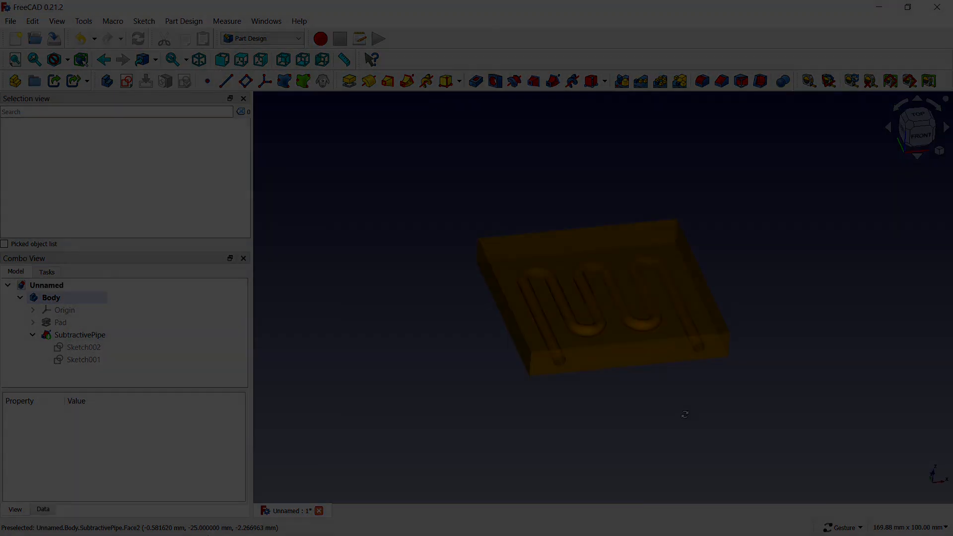